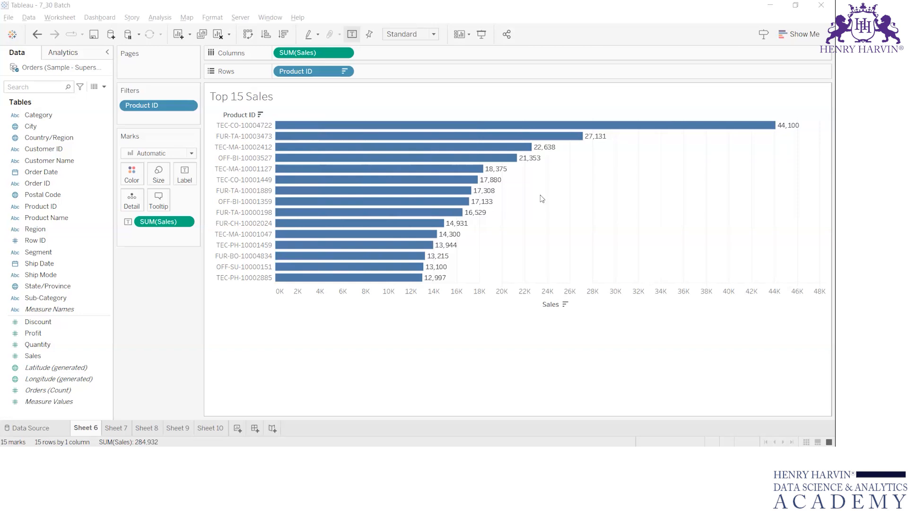
- Change the worksheet title to "Top N Sales"
{"action": "double_click", "coordinate": [239, 98]}
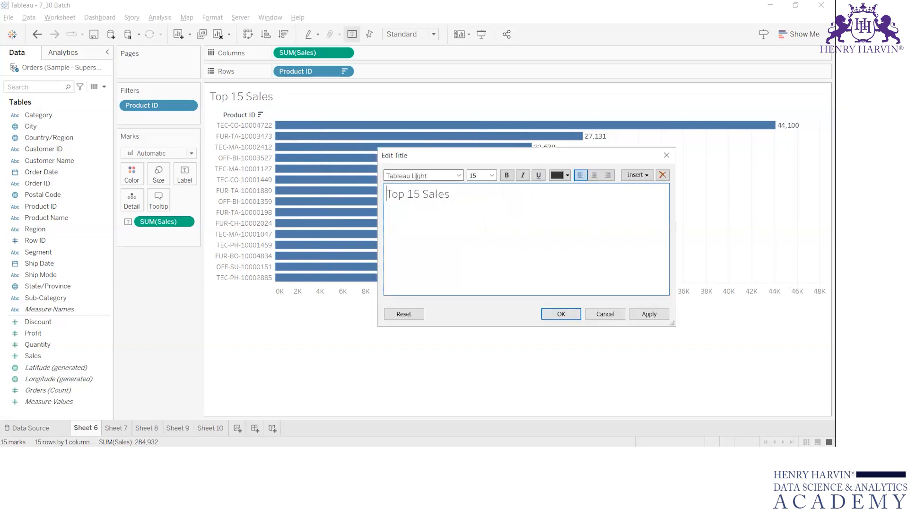
{"action": "double_click", "coordinate": [419, 190]}
{"action": "type", "text": "N"}
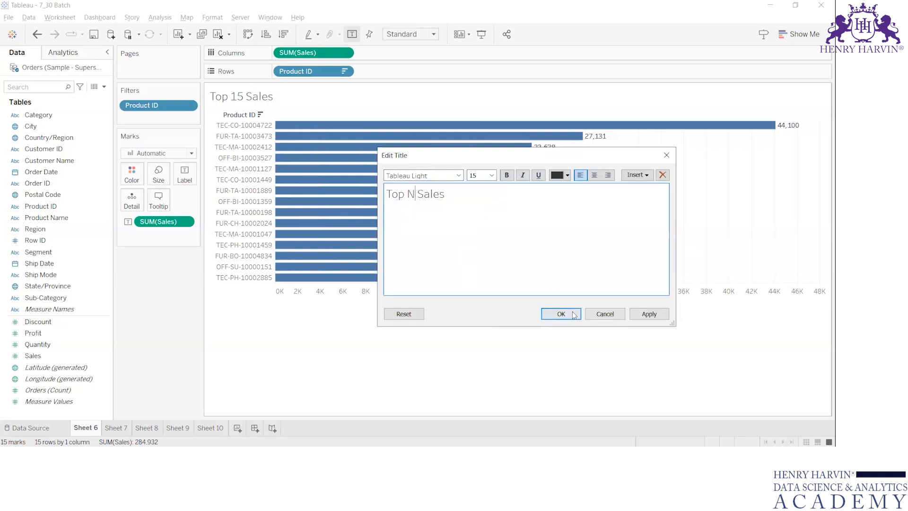
{"action": "key", "text": "Return"}
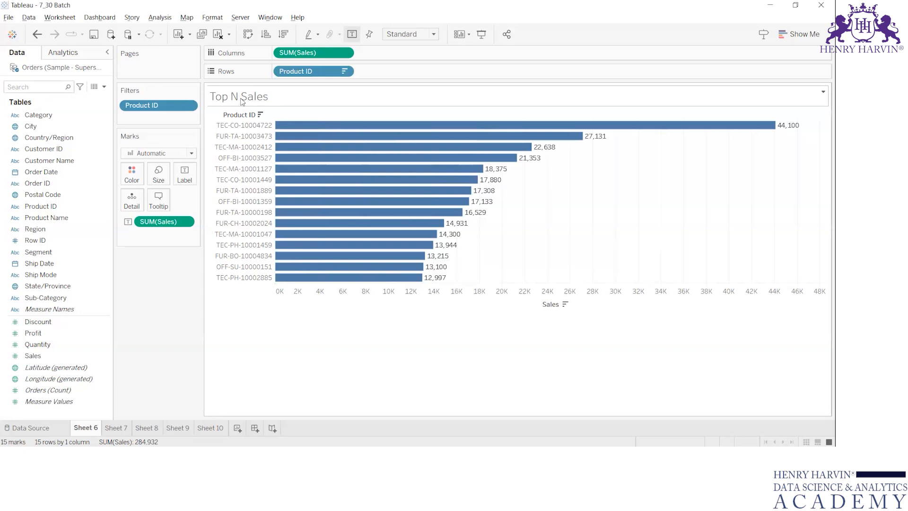
{"action": "mouse_move", "coordinate": [527, 140]}
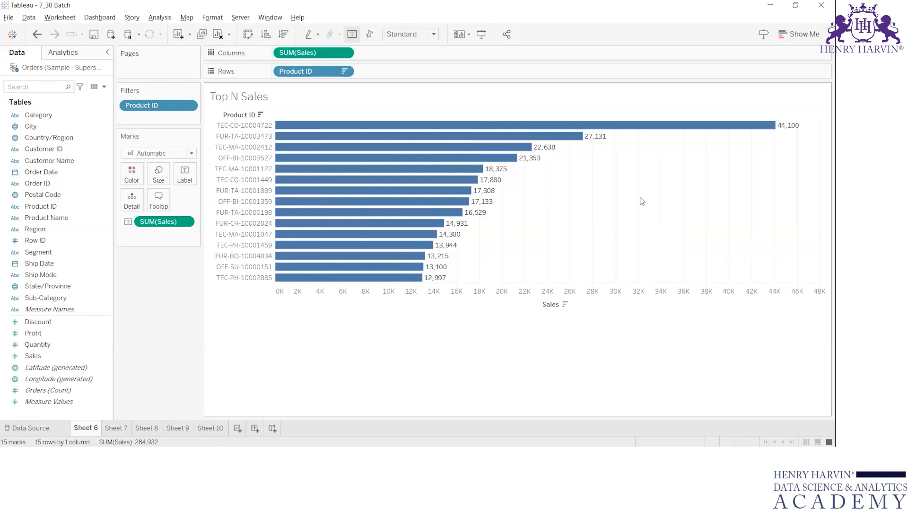
{"action": "double_click", "coordinate": [263, 96]}
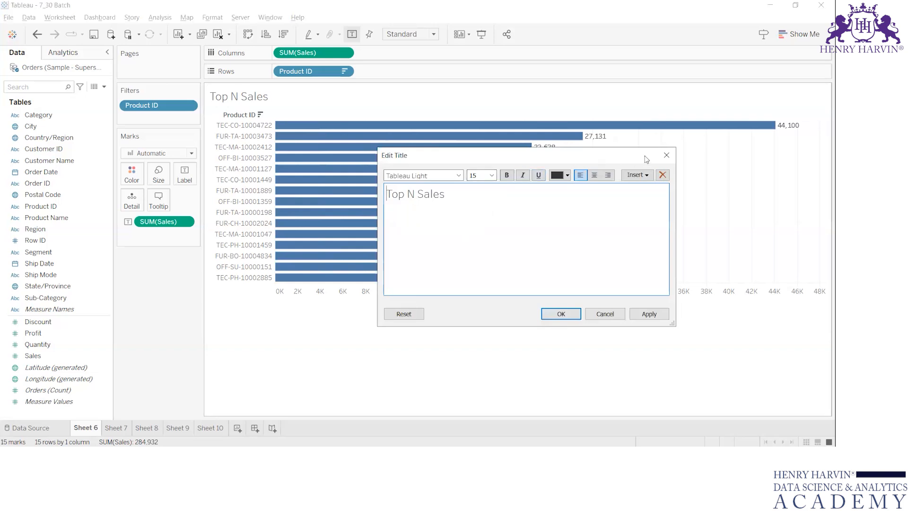
{"action": "left_click", "coordinate": [666, 155]}
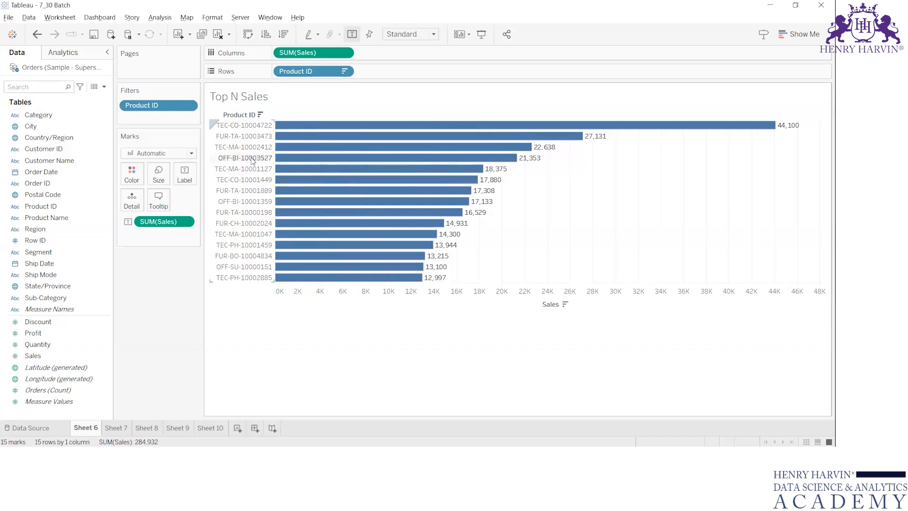
- Edit the Product ID filter so it keeps the top 10 products by sum of Sales
{"action": "right_click", "coordinate": [184, 108]}
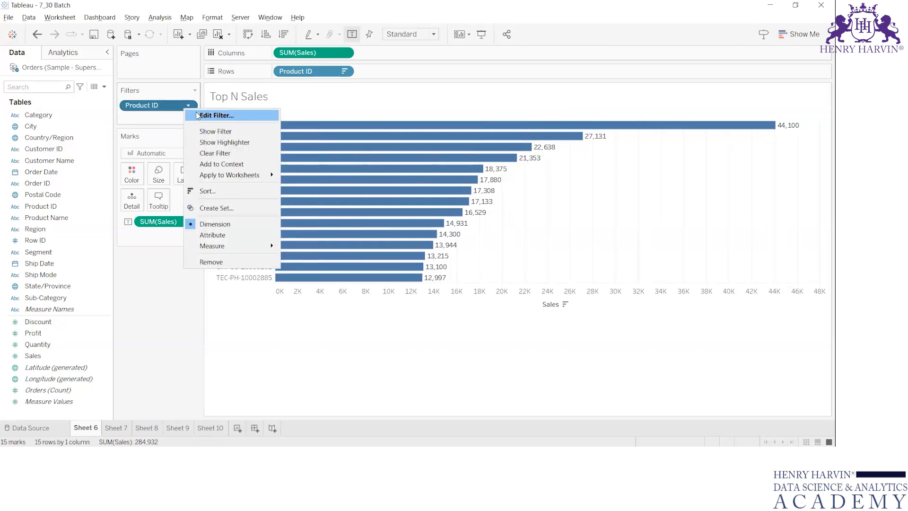
{"action": "left_click", "coordinate": [199, 116]}
{"action": "left_click", "coordinate": [420, 96]}
{"action": "left_click", "coordinate": [392, 138]}
{"action": "key", "text": "BackSpace"}
{"action": "type", "text": "0"}
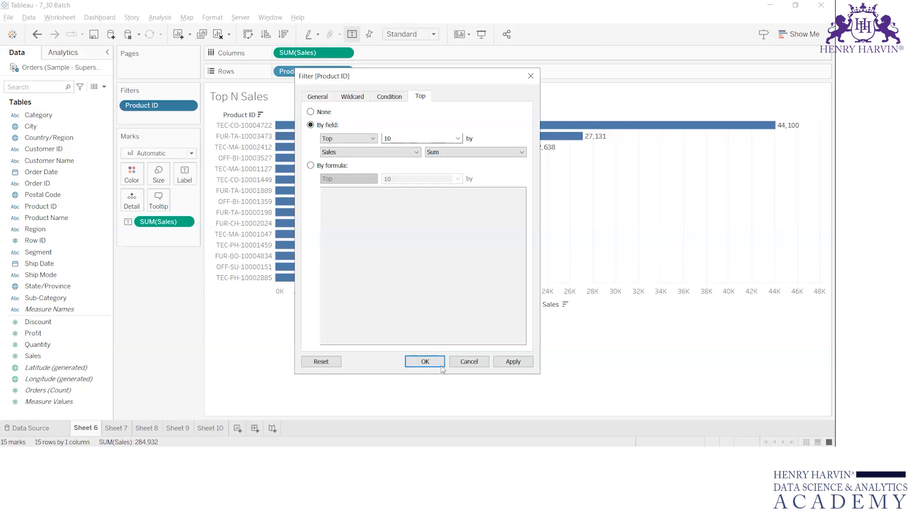
{"action": "left_click", "coordinate": [425, 361]}
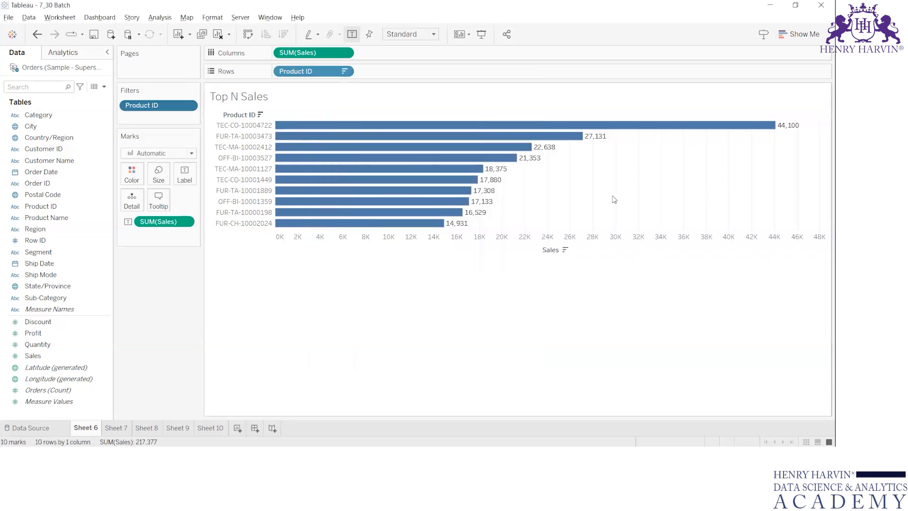
- Change the Product ID filter's limit to the top 15 by sum of Sales
{"action": "right_click", "coordinate": [153, 108]}
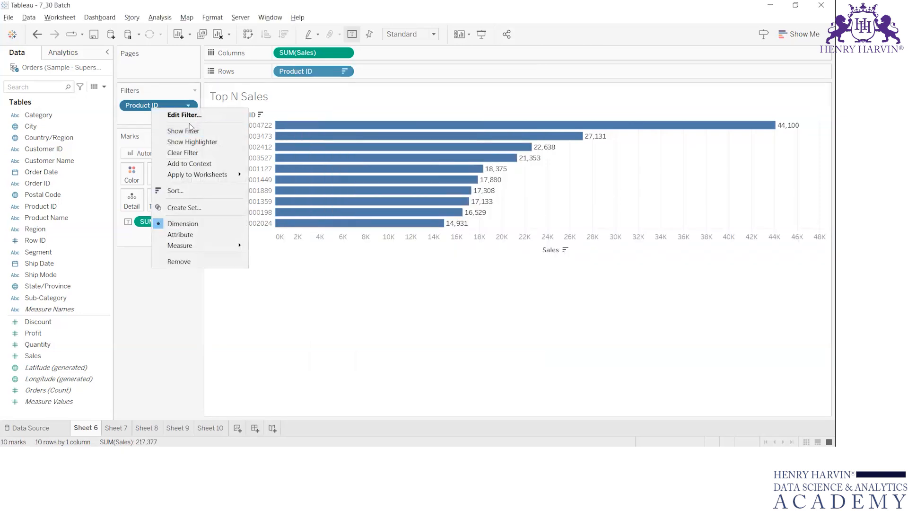
{"action": "key", "text": "Return"}
{"action": "left_click", "coordinate": [420, 96]}
{"action": "left_click", "coordinate": [400, 136]}
{"action": "key", "text": "BackSpace"}
{"action": "type", "text": "5"}
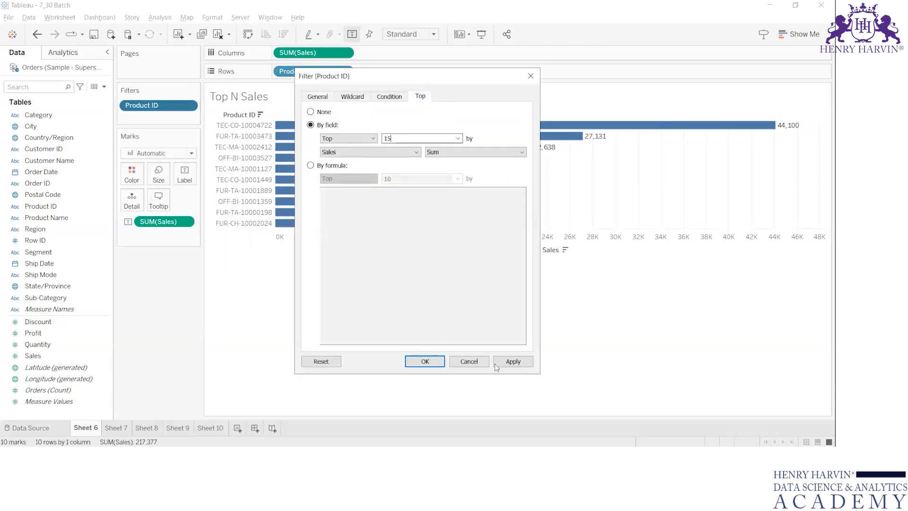
{"action": "left_click", "coordinate": [425, 363]}
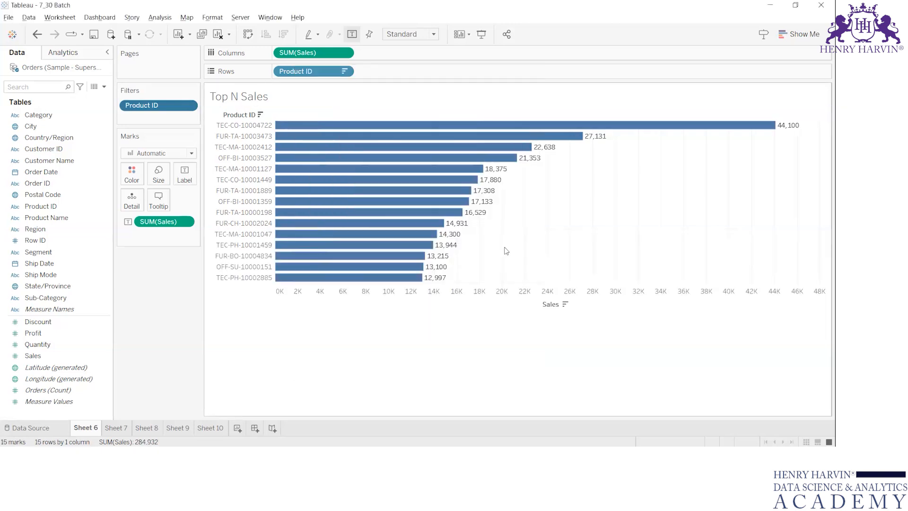
- Set the Product ID filter to the top 20 by sum of Sales
{"action": "right_click", "coordinate": [169, 107]}
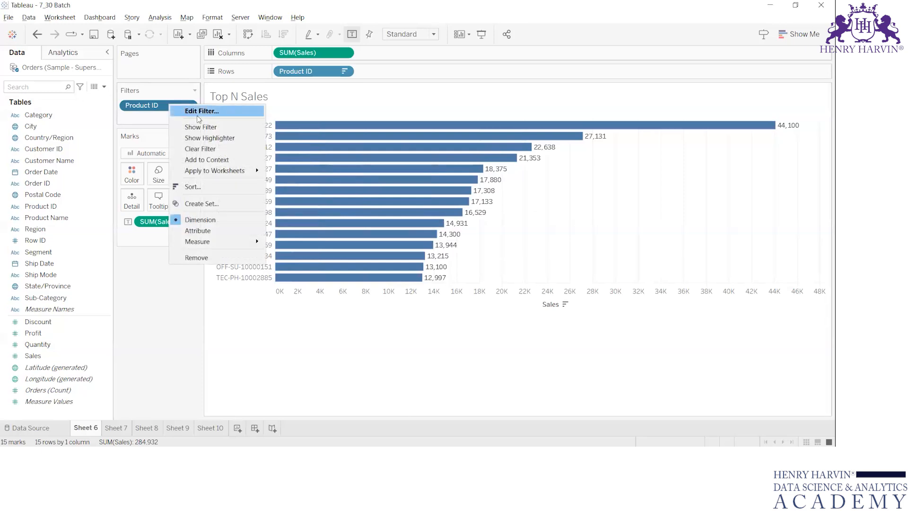
{"action": "left_click", "coordinate": [197, 114]}
{"action": "key", "text": "BackSpace"}
{"action": "key", "text": "BackSpace"}
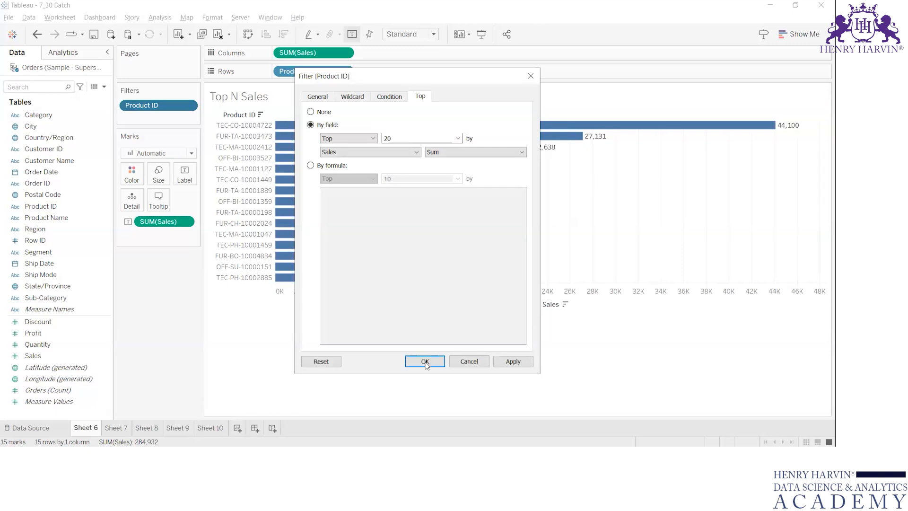
{"action": "left_click", "coordinate": [425, 361]}
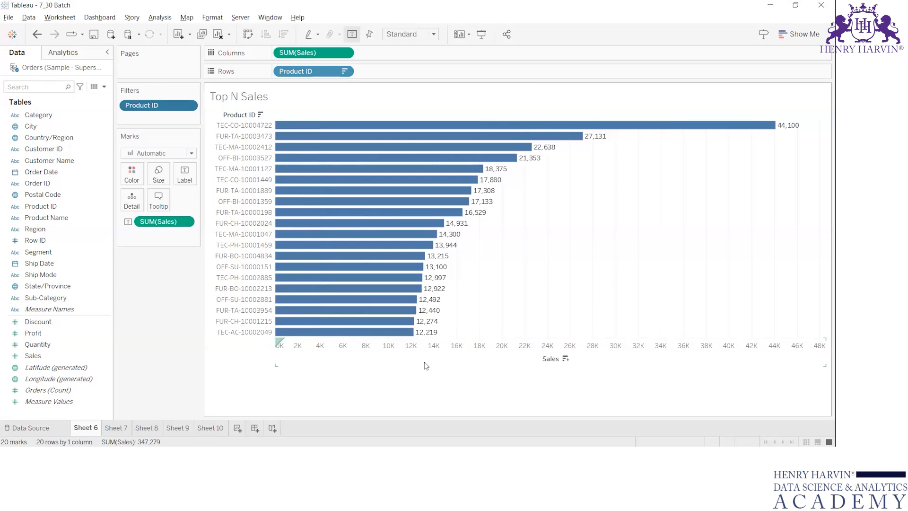
{"action": "right_click", "coordinate": [151, 109]}
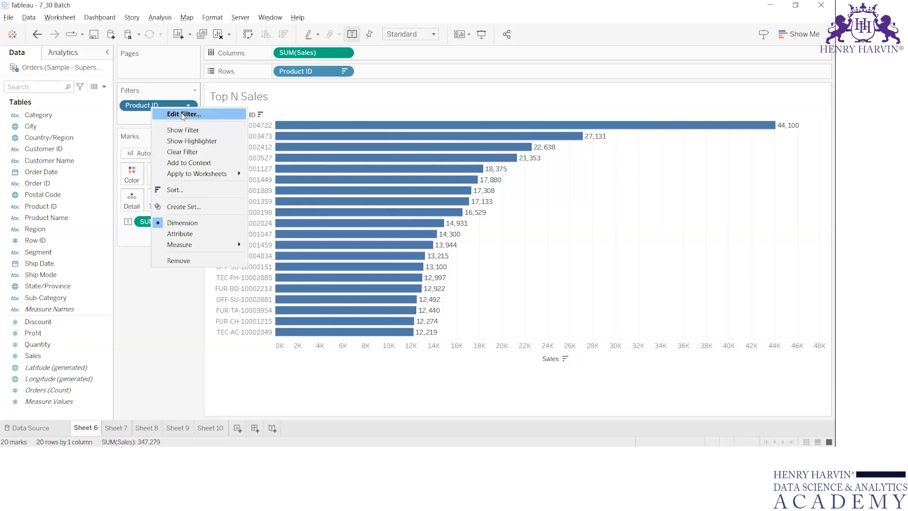
{"action": "left_click", "coordinate": [144, 300]}
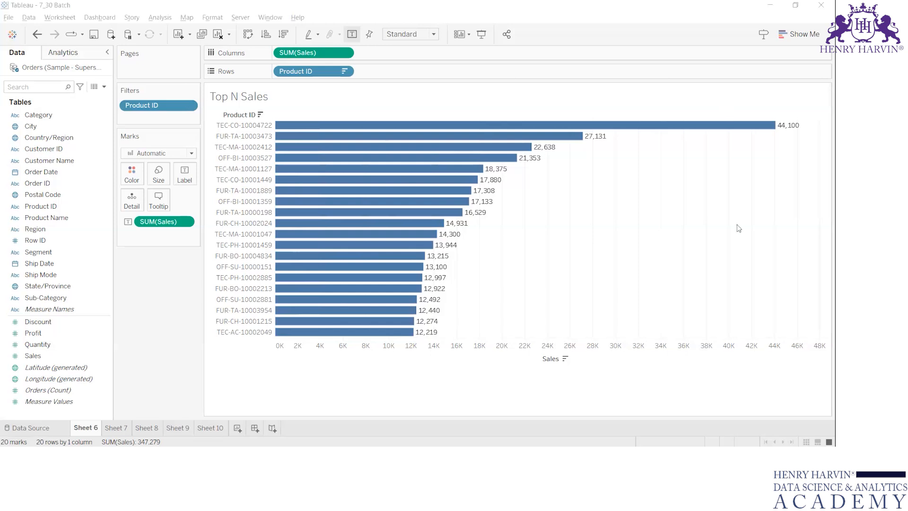
{"action": "double_click", "coordinate": [236, 94]}
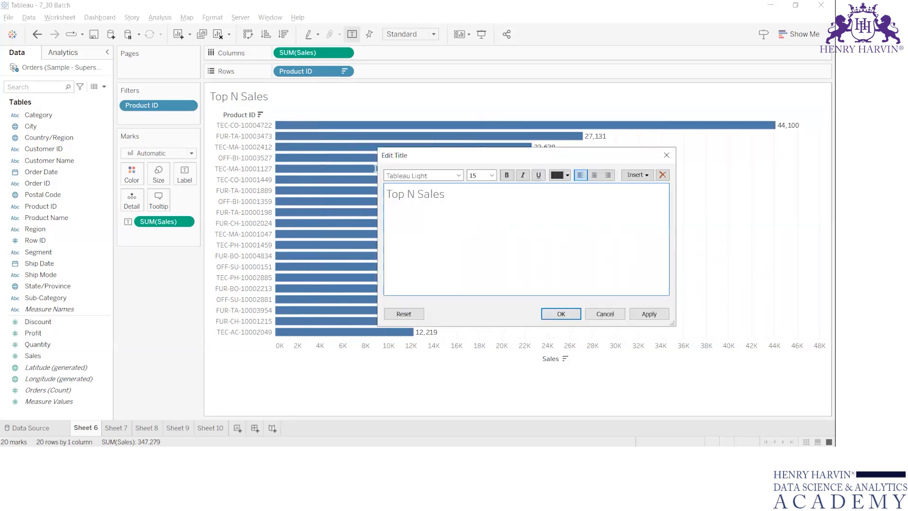
{"action": "double_click", "coordinate": [407, 193]}
{"action": "key", "text": "shift+Left"}
{"action": "left_click", "coordinate": [666, 155]}
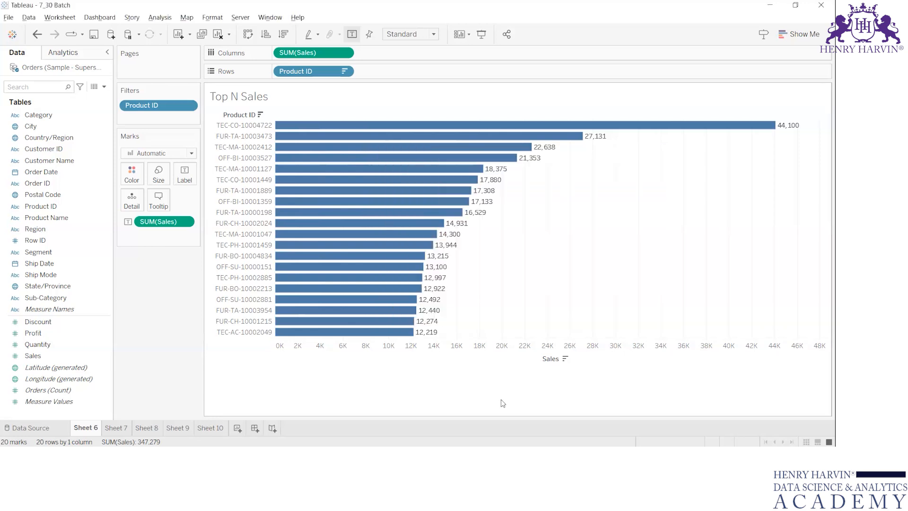
- Start a new parameter named "Top N" with the Integer data type
{"action": "left_click", "coordinate": [104, 87]}
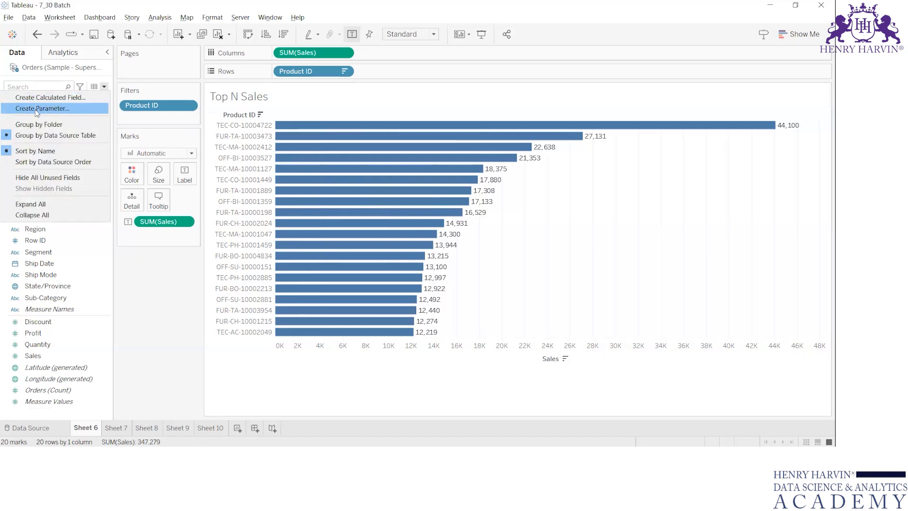
{"action": "left_click", "coordinate": [348, 176]}
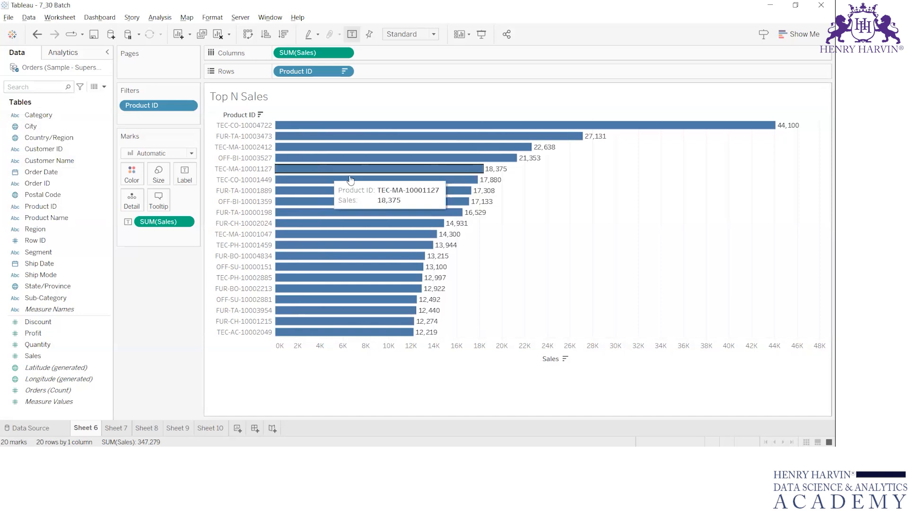
{"action": "left_click", "coordinate": [104, 88]}
{"action": "left_click", "coordinate": [134, 108]}
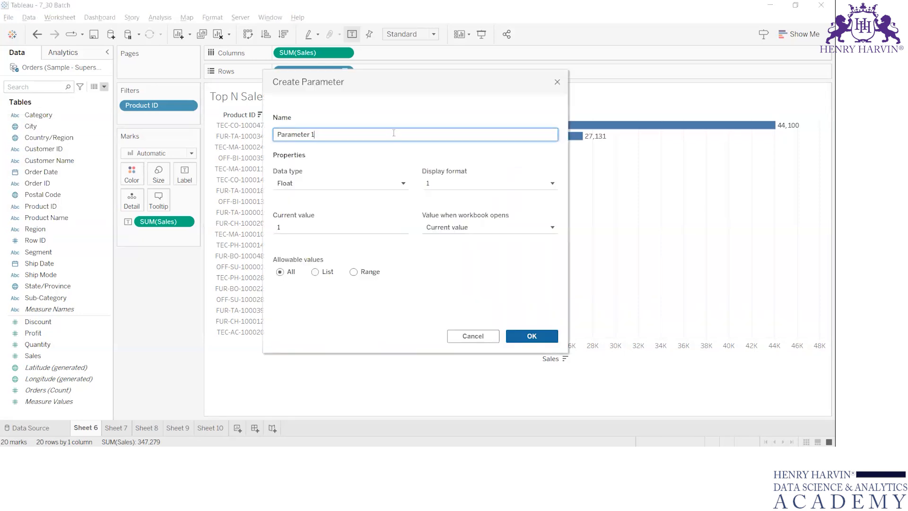
{"action": "key", "text": "ctrl+a"}
{"action": "type", "text": "Top N"}
{"action": "left_click", "coordinate": [341, 186]}
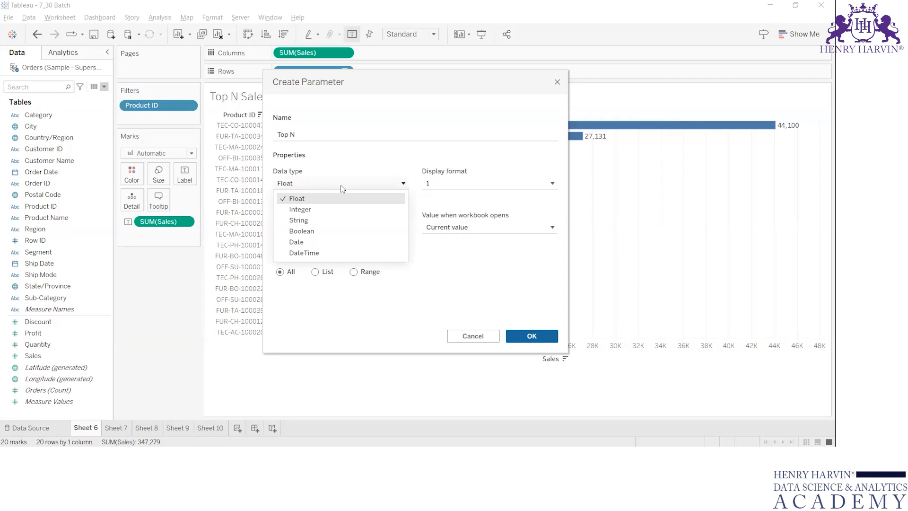
{"action": "left_click", "coordinate": [319, 210]}
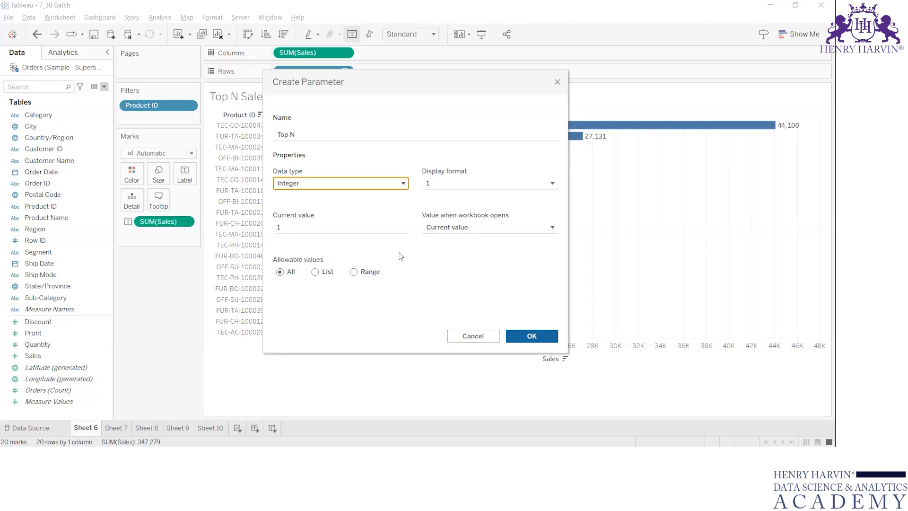
- Restrict the Top N parameter's allowable values to a list of 5, 10, 15, 20, 25 and 30
{"action": "left_click", "coordinate": [325, 271]}
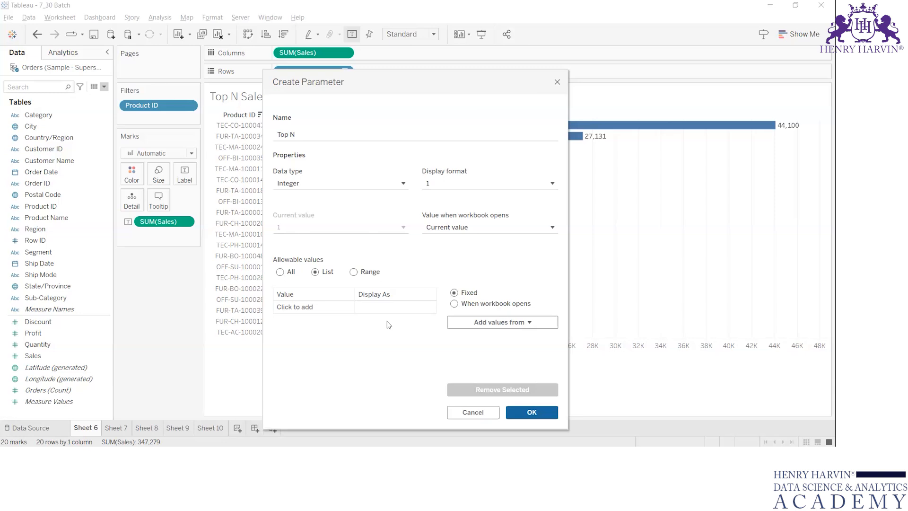
{"action": "left_click", "coordinate": [280, 272]}
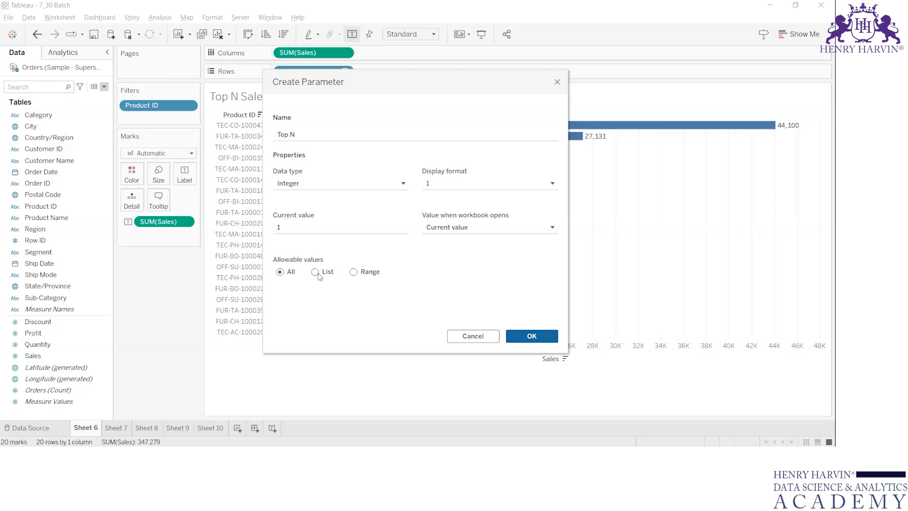
{"action": "left_click", "coordinate": [318, 274]}
{"action": "left_click", "coordinate": [291, 310]}
{"action": "type", "text": "5"}
{"action": "key", "text": "Return"}
{"action": "type", "text": "10"}
{"action": "key", "text": "Return"}
{"action": "type", "text": "16"}
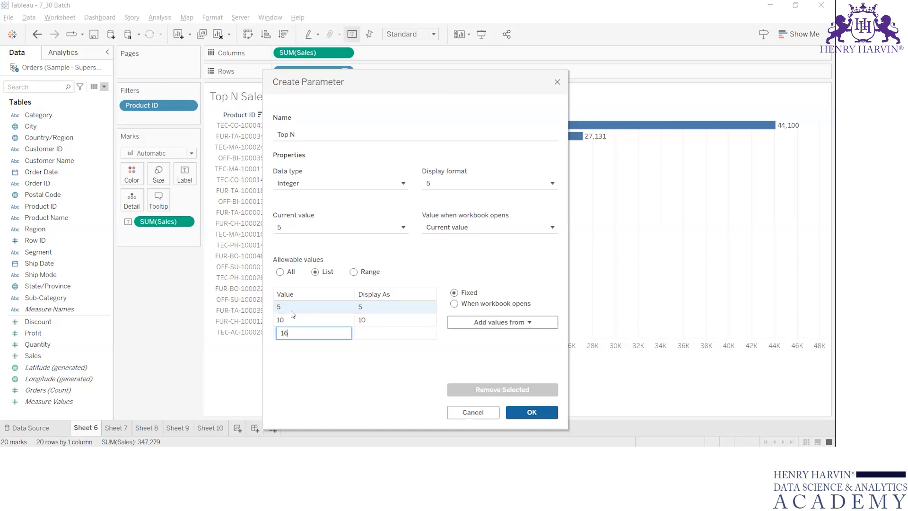
{"action": "key", "text": "BackSpace"}
{"action": "type", "text": "5"}
{"action": "key", "text": "Return"}
{"action": "type", "text": "20"}
{"action": "key", "text": "Return"}
{"action": "type", "text": "25"}
{"action": "key", "text": "Return"}
{"action": "type", "text": "30"}
{"action": "key", "text": "Return"}
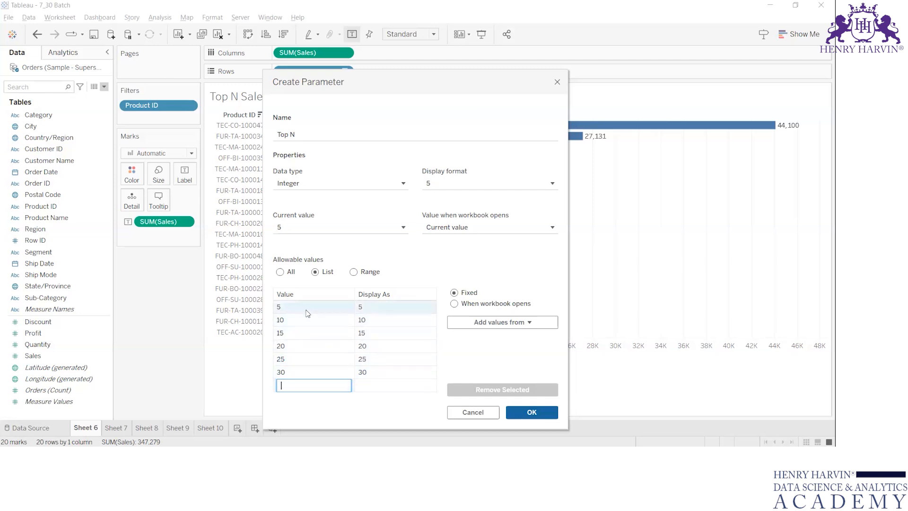
{"action": "left_click_drag", "start_coordinate": [308, 313], "coordinate": [296, 372]}
- Switch the parameter's allowable values to a range with a minimum of 5
{"action": "left_click", "coordinate": [354, 272]}
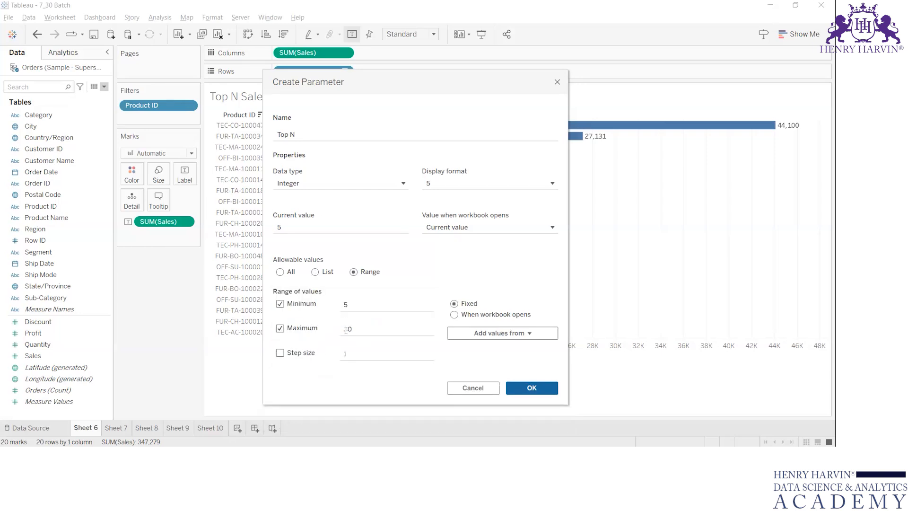
{"action": "left_click", "coordinate": [372, 310]}
{"action": "key", "text": "BackSpace"}
{"action": "type", "text": "1"}
{"action": "key", "text": "BackSpace"}
{"action": "type", "text": "2"}
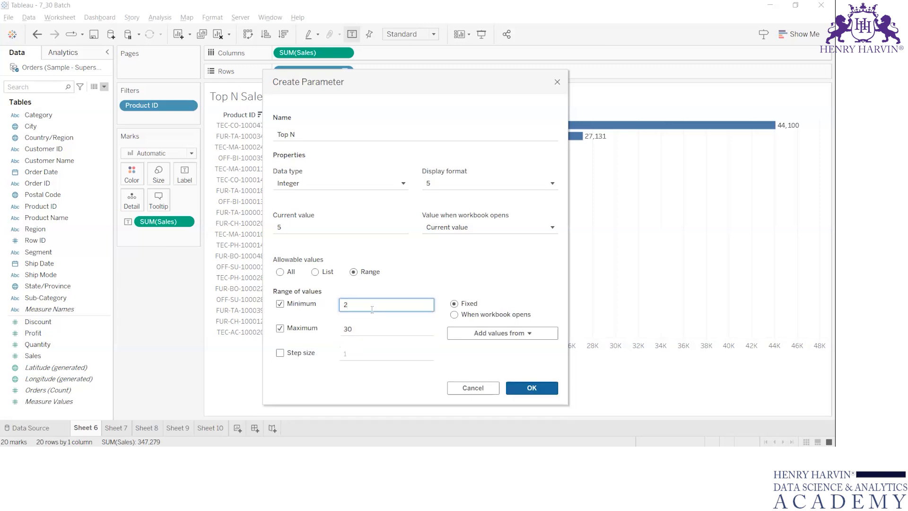
{"action": "type", "text": "5"}
- Set the range's maximum to 50 and enable a step size of 5
{"action": "left_click", "coordinate": [364, 332]}
{"action": "key", "text": "BackSpace"}
{"action": "key", "text": "BackSpace"}
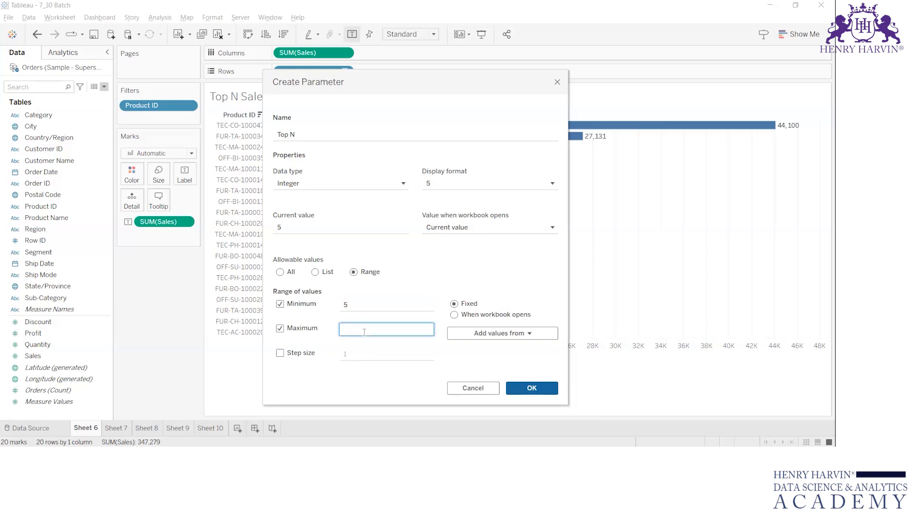
{"action": "type", "text": "50"}
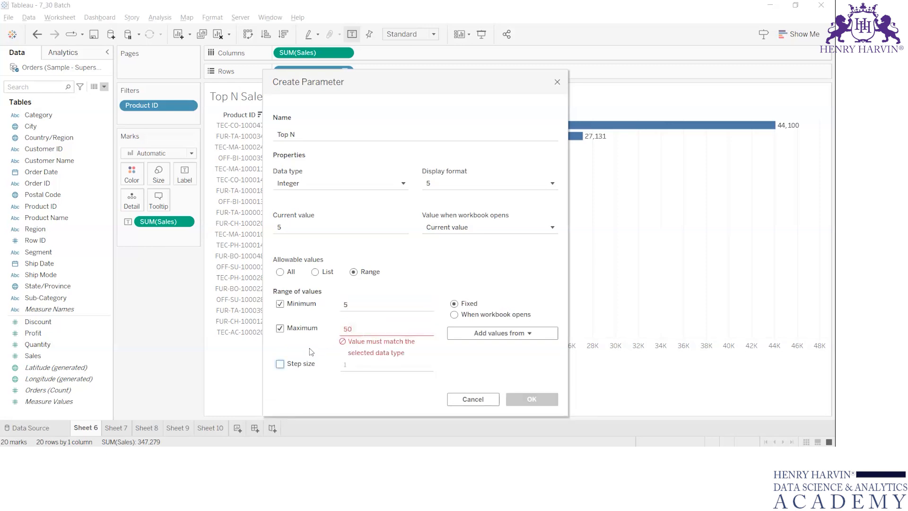
{"action": "left_click", "coordinate": [302, 355]}
{"action": "left_click", "coordinate": [360, 355]}
{"action": "type", "text": "5"}
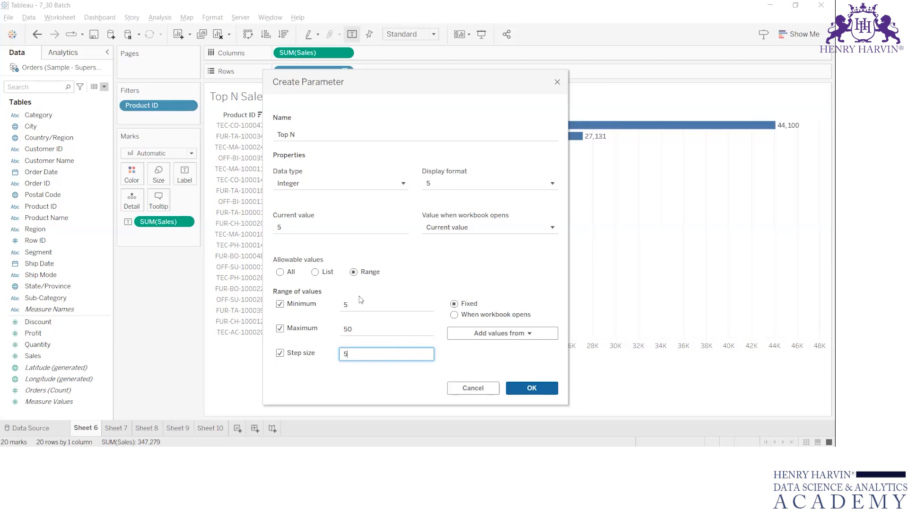
- Set the Top N parameter to allow all values
{"action": "left_click", "coordinate": [282, 275]}
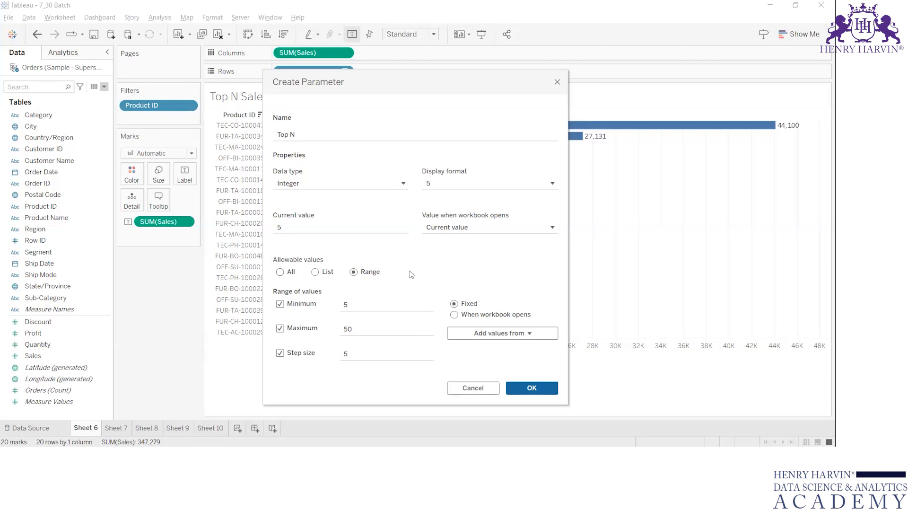
{"action": "left_click", "coordinate": [280, 273]}
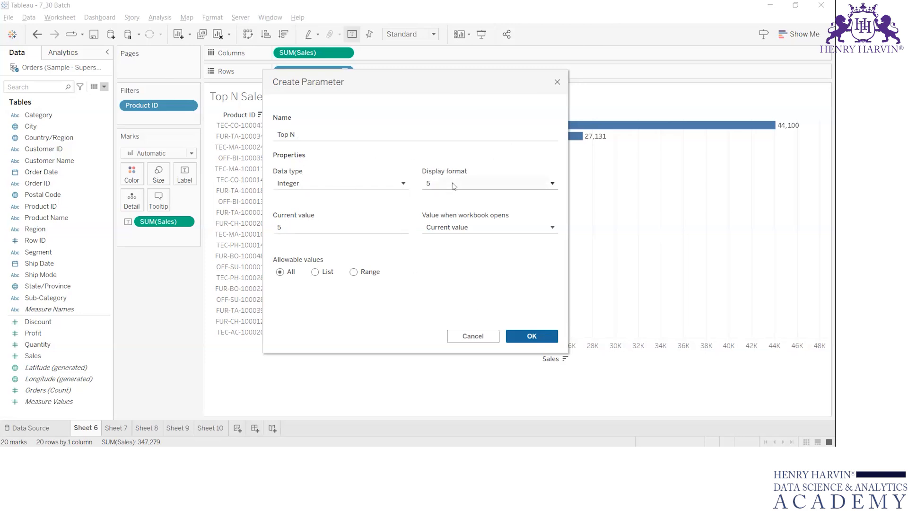
- Create the Top N parameter with a current value of 10 and show its control on the sheet
{"action": "left_click", "coordinate": [284, 227]}
{"action": "key", "text": "BackSpace"}
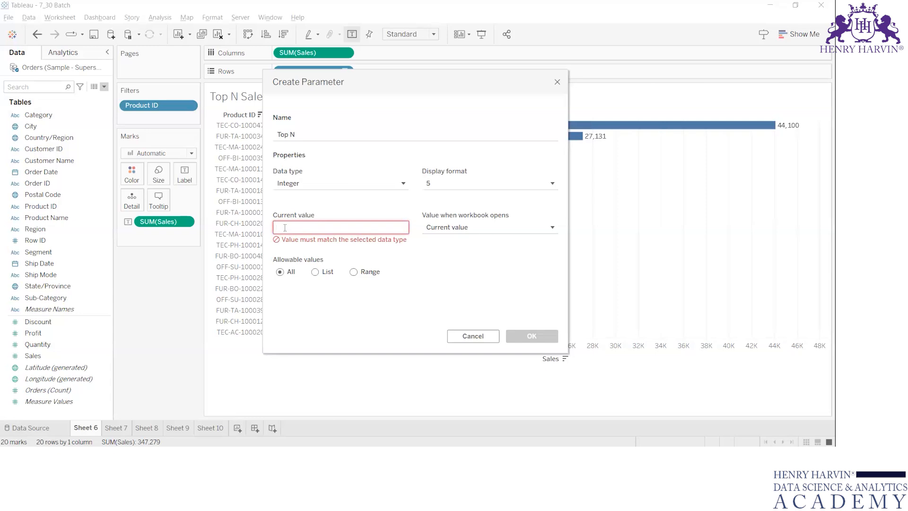
{"action": "type", "text": "10"}
{"action": "left_click", "coordinate": [452, 277]}
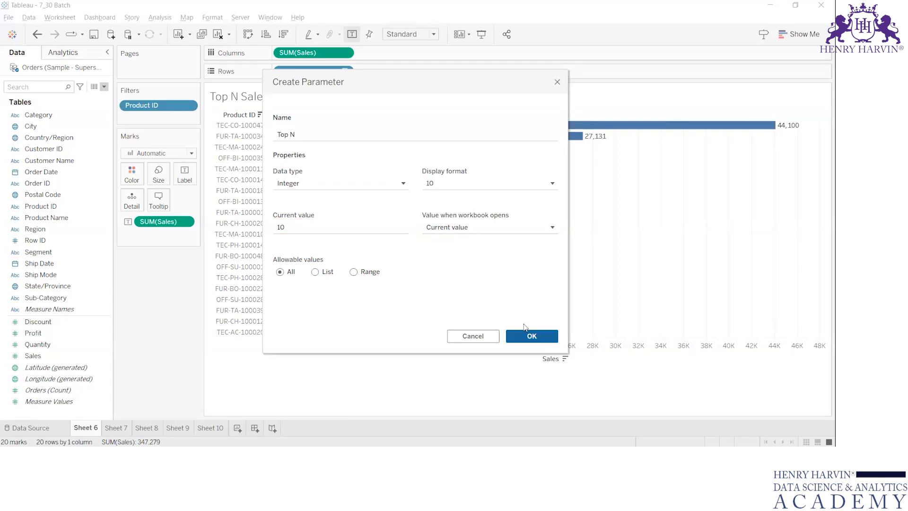
{"action": "left_click", "coordinate": [526, 337]}
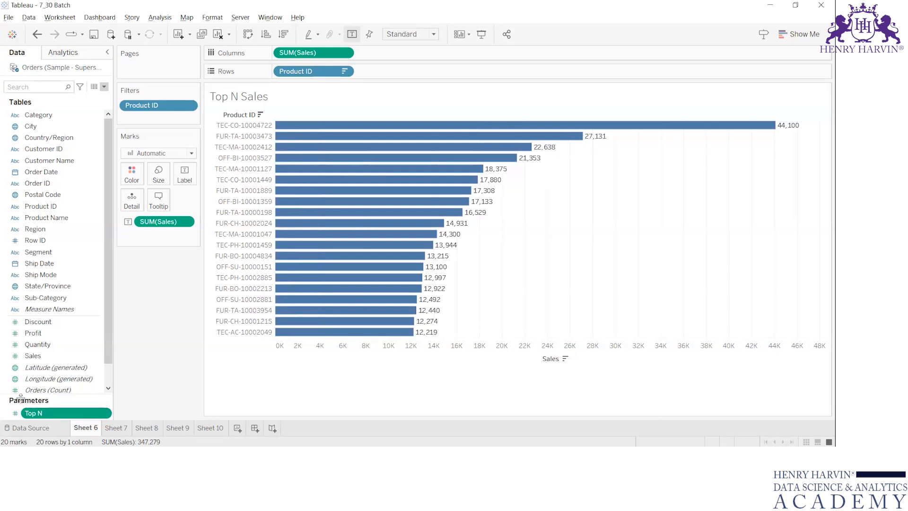
{"action": "right_click", "coordinate": [37, 414]}
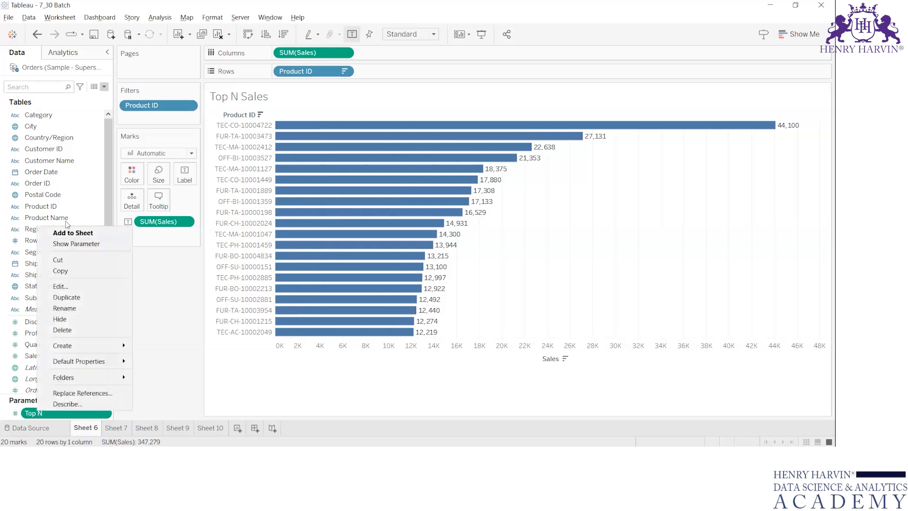
{"action": "left_click", "coordinate": [72, 244]}
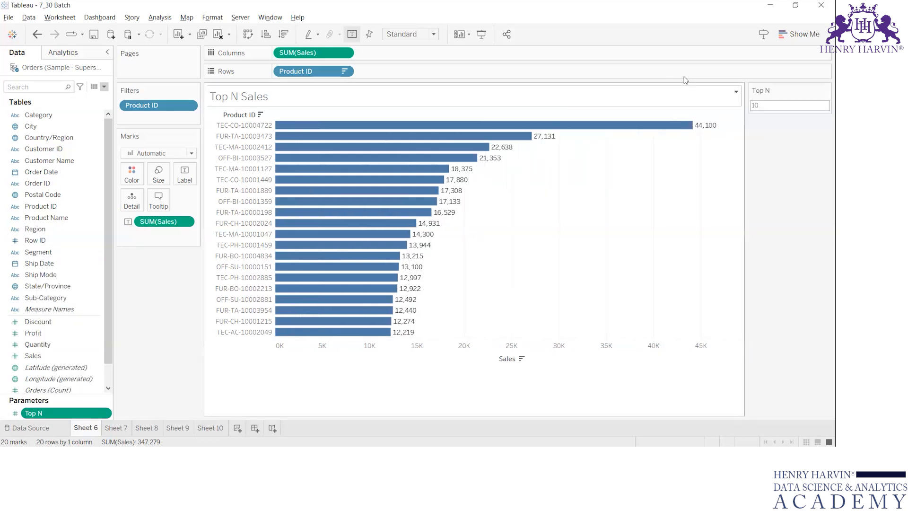
- Try the values 5, 10, 15 and 20 in the Top N parameter control
{"action": "left_click", "coordinate": [783, 109]}
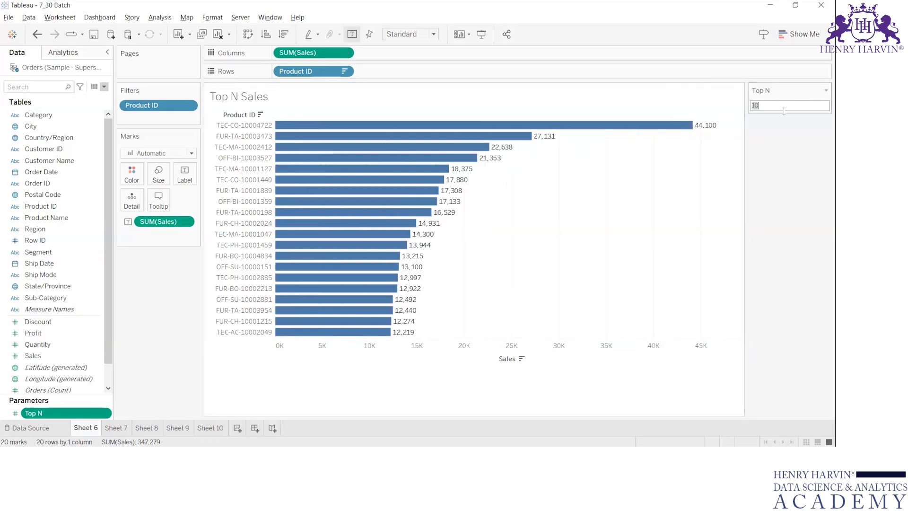
{"action": "type", "text": "5"}
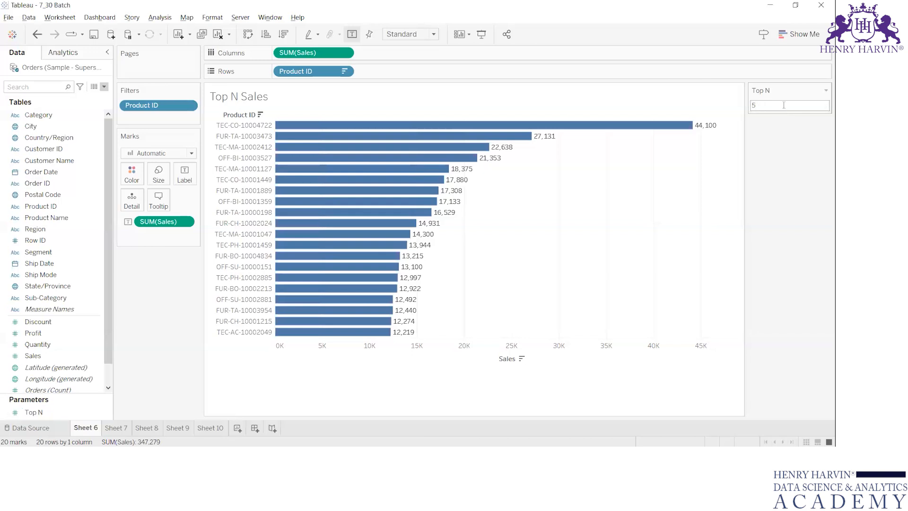
{"action": "key", "text": "Return"}
{"action": "type", "text": "10"}
{"action": "key", "text": "Return"}
{"action": "type", "text": "16"}
{"action": "double_click", "coordinate": [771, 102]}
{"action": "key", "text": "BackSpace"}
{"action": "type", "text": "15"}
{"action": "key", "text": "Return"}
{"action": "type", "text": "20"}
{"action": "left_click", "coordinate": [782, 125]}
{"action": "left_click_drag", "start_coordinate": [766, 106], "coordinate": [657, 126]}
{"action": "mouse_move", "coordinate": [620, 124]}
{"action": "left_click", "coordinate": [770, 105]}
{"action": "key", "text": "BackSpace"}
{"action": "left_click", "coordinate": [187, 106]}
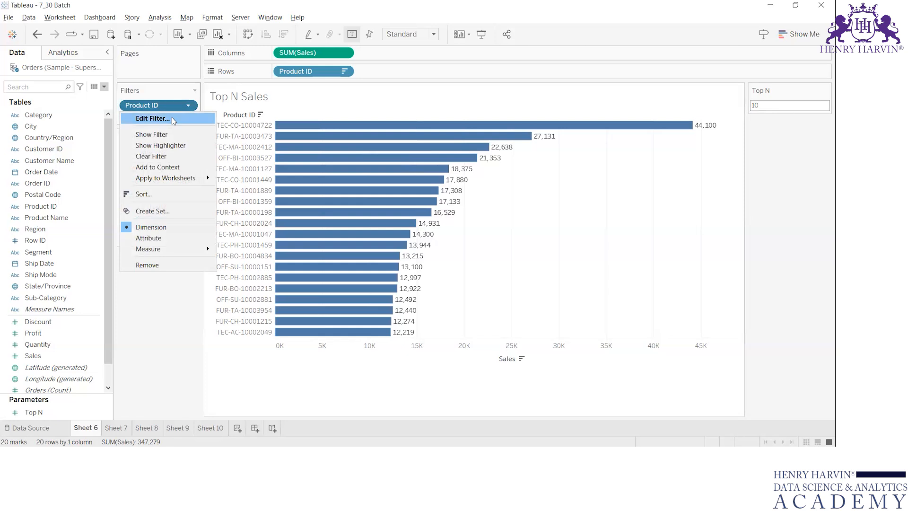
{"action": "left_click", "coordinate": [172, 118]}
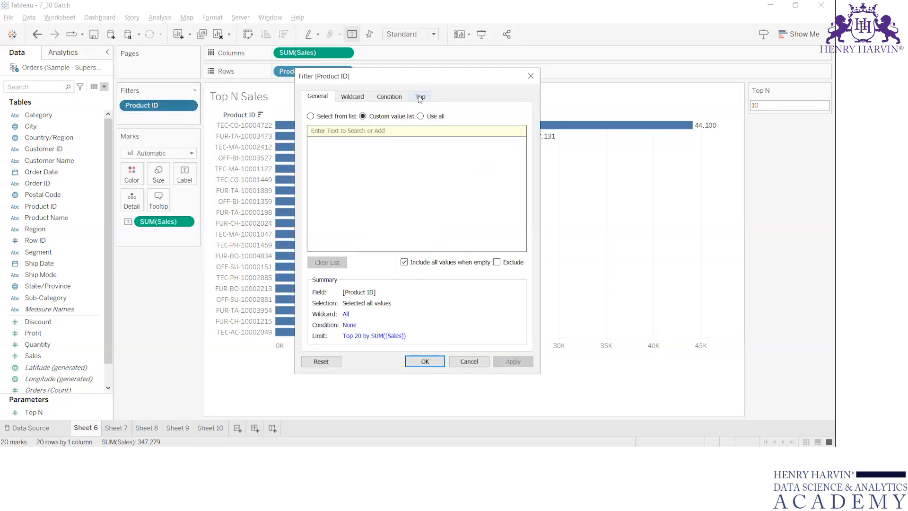
{"action": "left_click", "coordinate": [419, 96]}
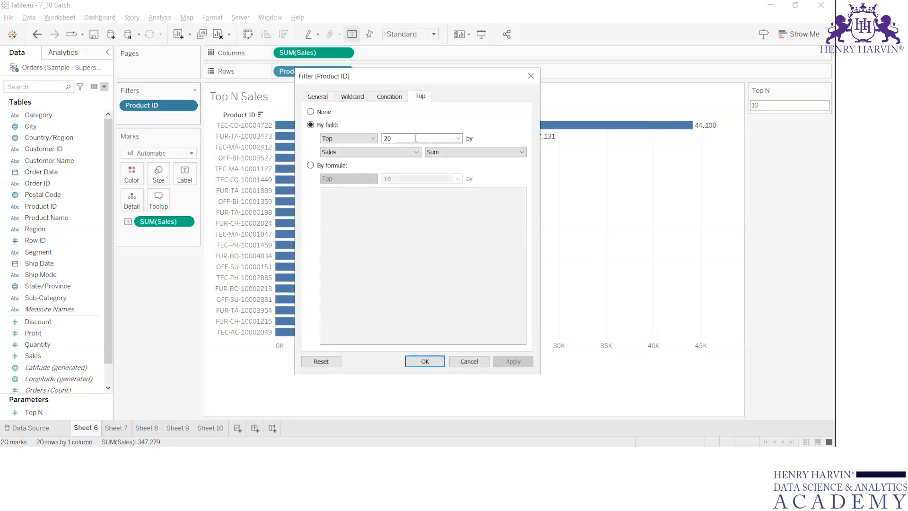
{"action": "left_click", "coordinate": [459, 139]}
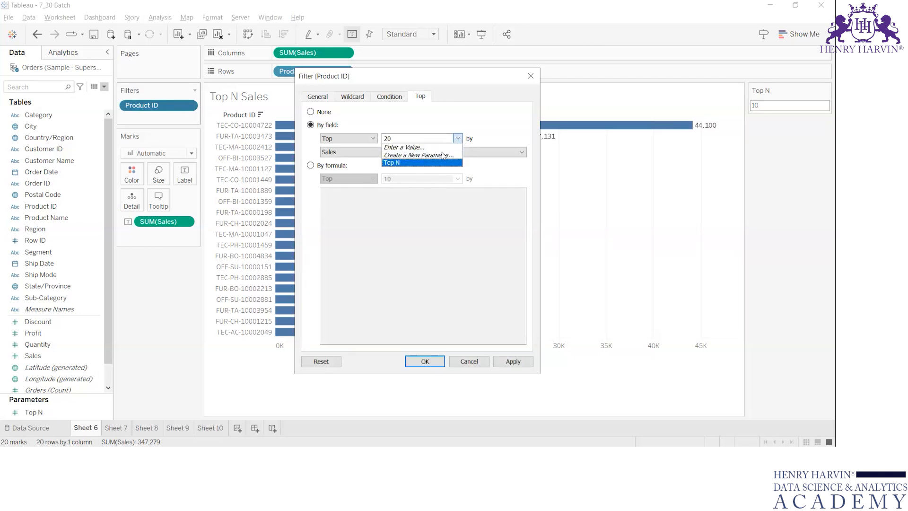
{"action": "left_click", "coordinate": [397, 164]}
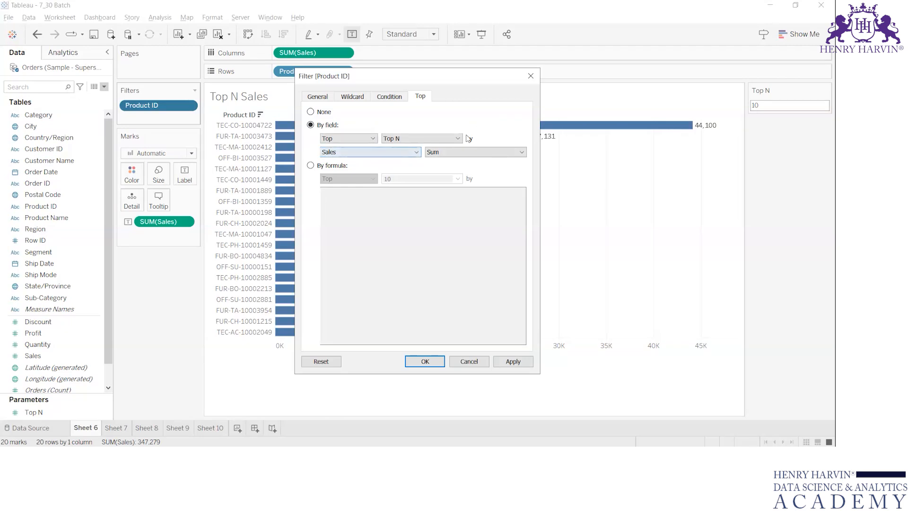
{"action": "left_click", "coordinate": [350, 139]}
{"action": "left_click", "coordinate": [349, 145]}
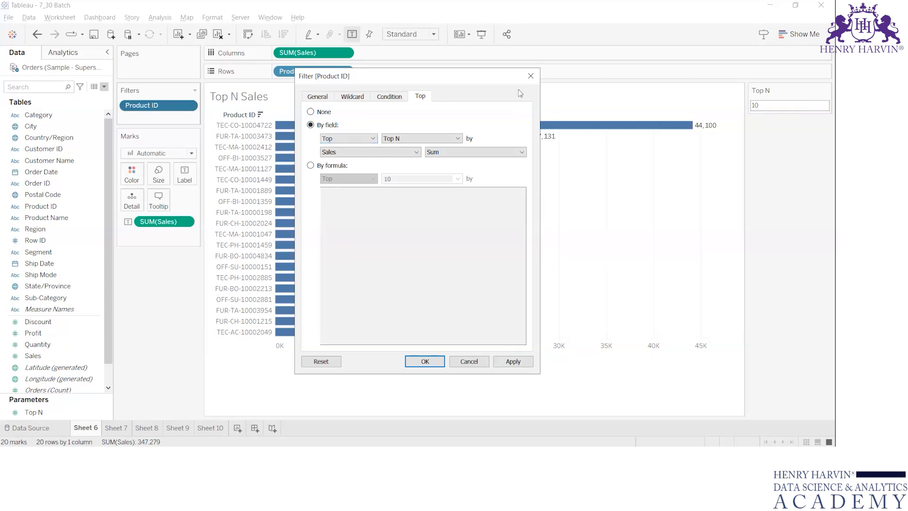
{"action": "left_click", "coordinate": [530, 77]}
- Rename the Top N parameter to "Select N value"
{"action": "left_click", "coordinate": [32, 412]}
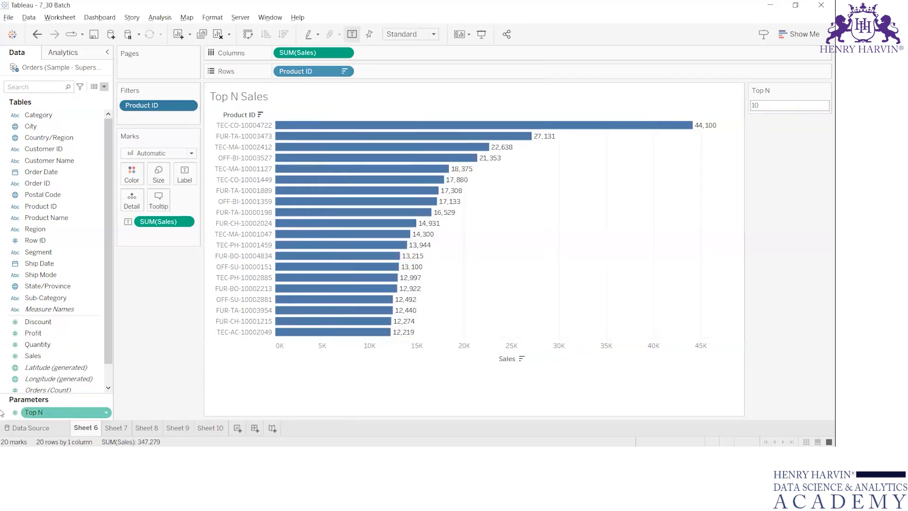
{"action": "right_click", "coordinate": [48, 414]}
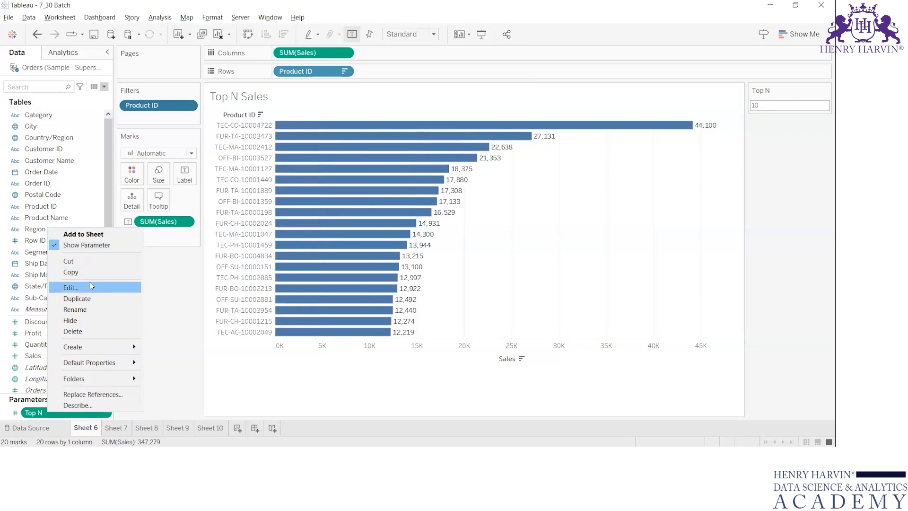
{"action": "left_click", "coordinate": [90, 285]}
{"action": "key", "text": "BackSpace"}
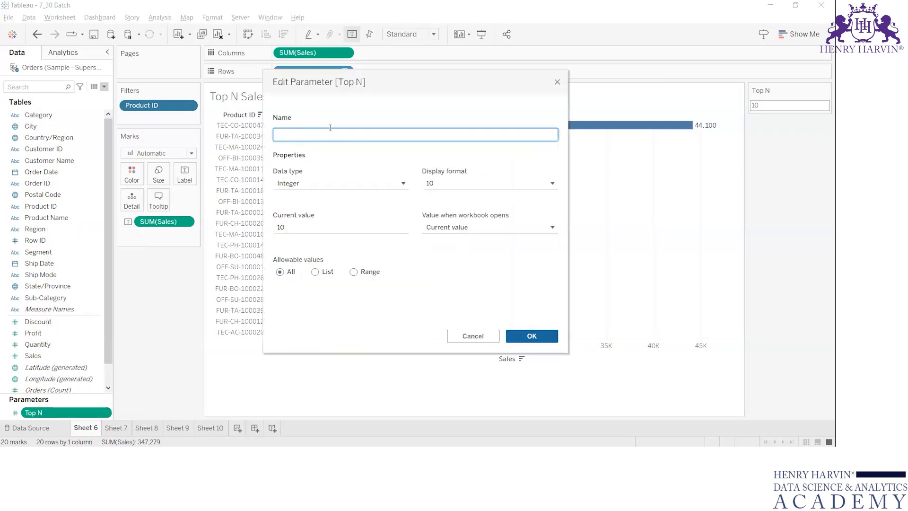
{"action": "type", "text": "Sele"}
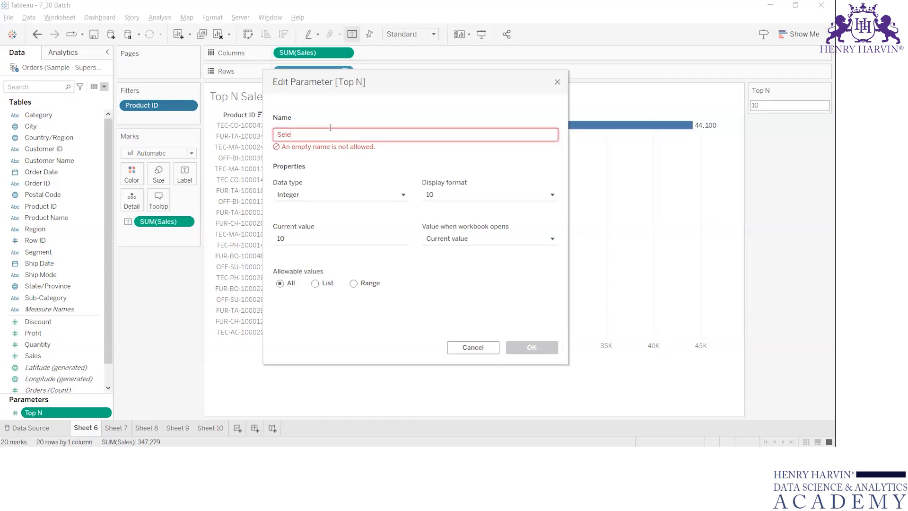
{"action": "type", "text": "ct N value"}
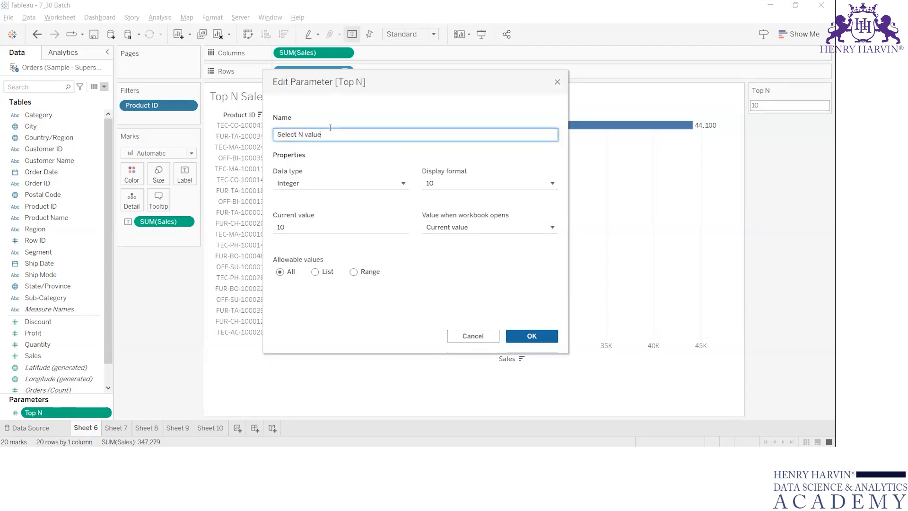
{"action": "left_click", "coordinate": [531, 338]}
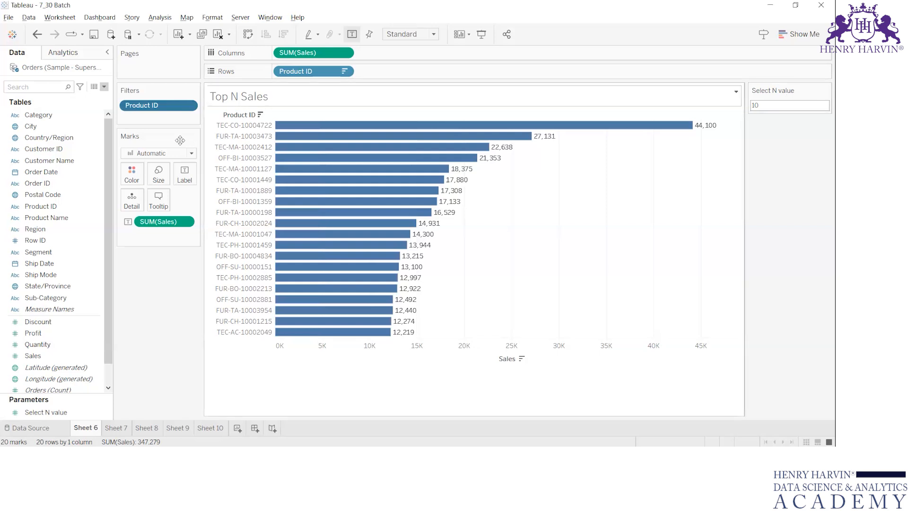
- Limit the Product ID filter to the top "Select N value" products by sum of Sales and apply it
{"action": "right_click", "coordinate": [158, 107]}
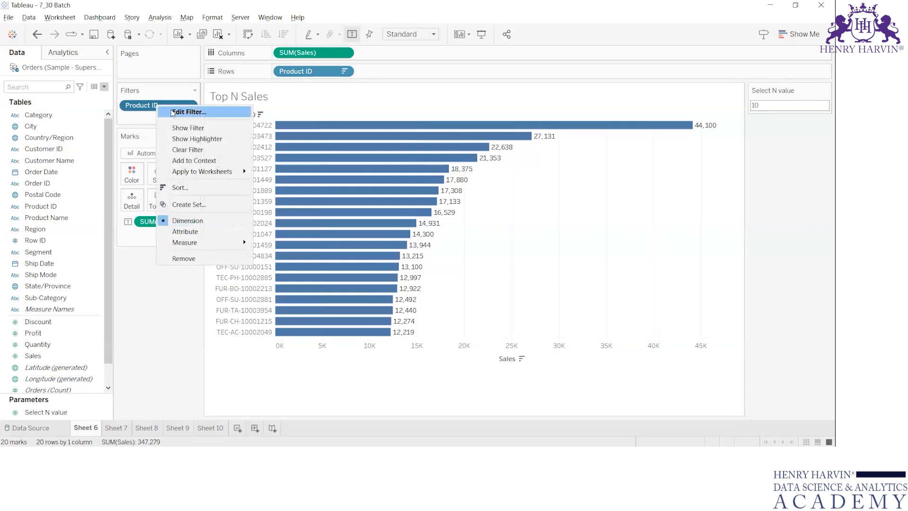
{"action": "left_click", "coordinate": [172, 113]}
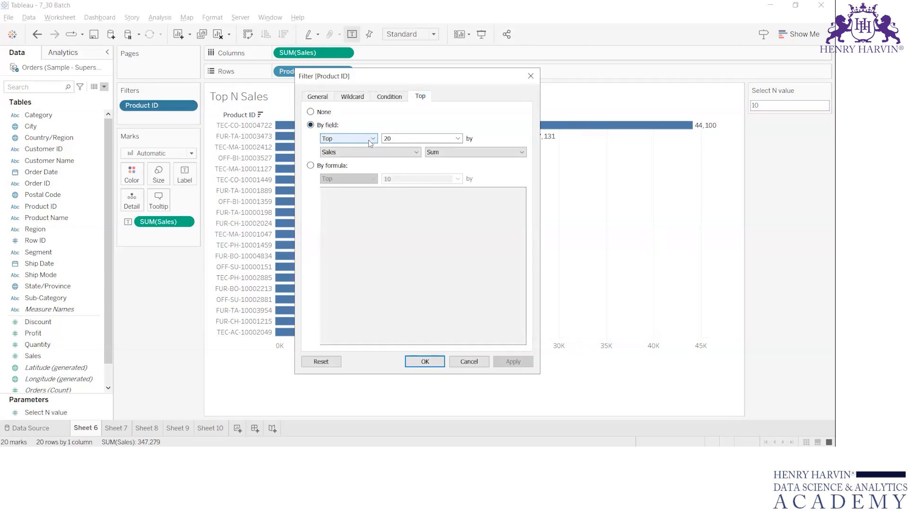
{"action": "left_click", "coordinate": [458, 138]}
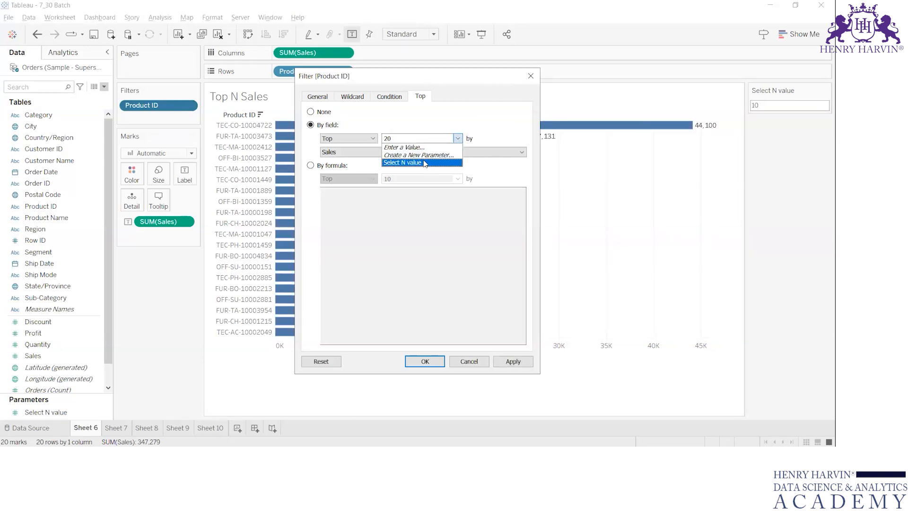
{"action": "left_click", "coordinate": [424, 163]}
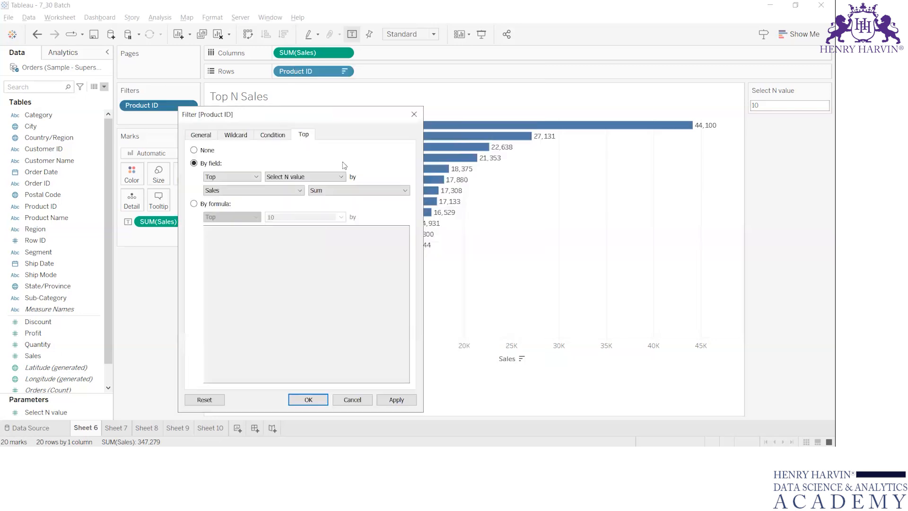
{"action": "left_click", "coordinate": [311, 178]}
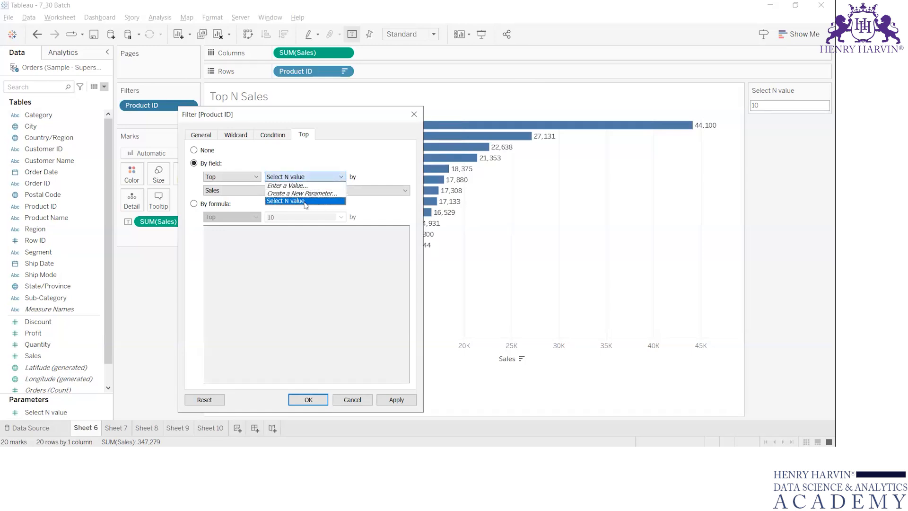
{"action": "left_click", "coordinate": [305, 202]}
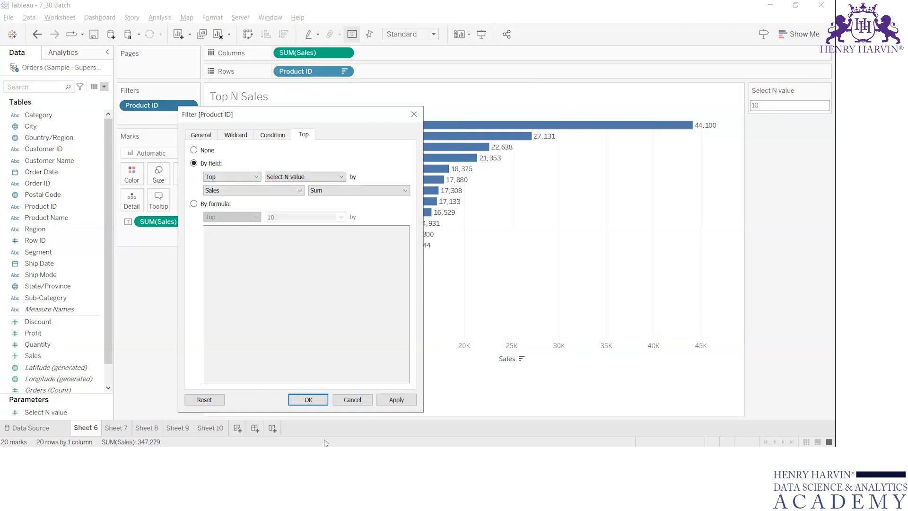
{"action": "left_click_drag", "start_coordinate": [280, 117], "coordinate": [111, 129]}
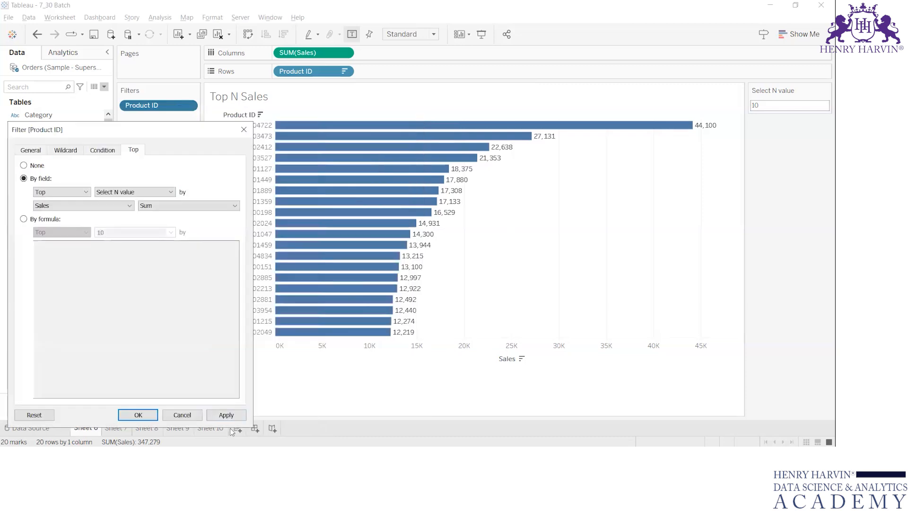
{"action": "left_click", "coordinate": [226, 415]}
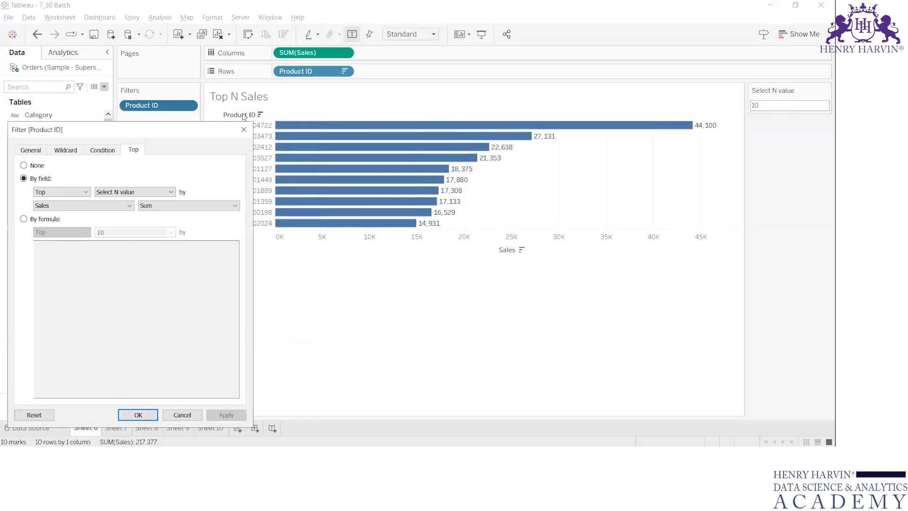
{"action": "left_click", "coordinate": [138, 416]}
- Test the chart with the Select N value parameter at 20, 5 and 12
{"action": "left_click", "coordinate": [785, 105]}
{"action": "type", "text": "20"}
{"action": "key", "text": "Return"}
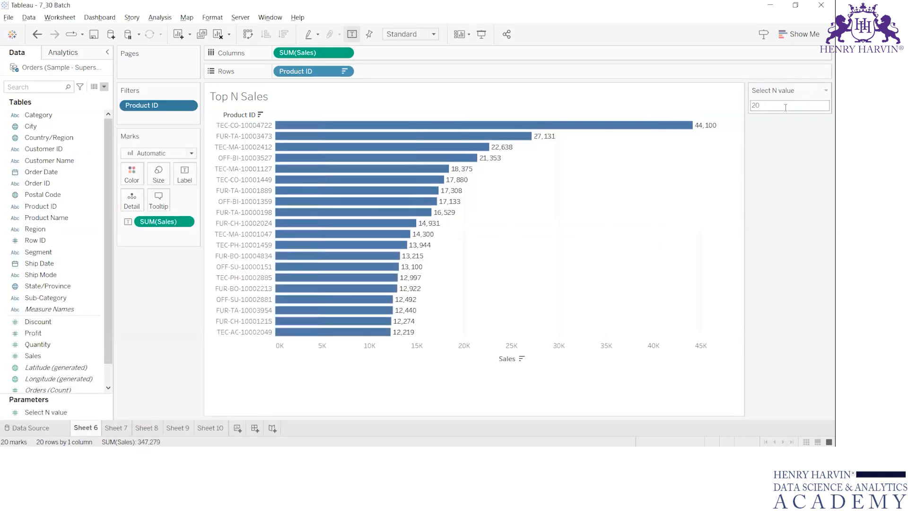
{"action": "double_click", "coordinate": [785, 106]}
{"action": "type", "text": "5"}
{"action": "key", "text": "Return"}
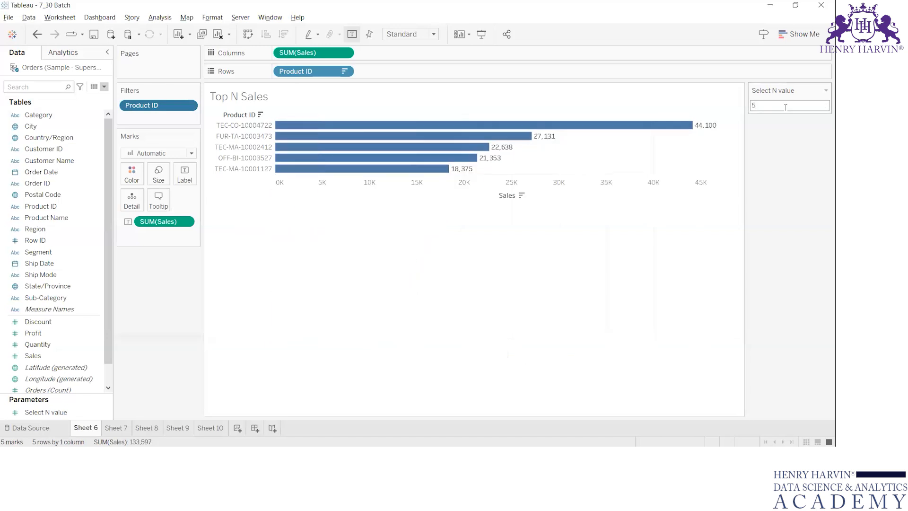
{"action": "double_click", "coordinate": [785, 106]}
{"action": "type", "text": "12"}
{"action": "key", "text": "Return"}
- Set the Select N value parameter to 7
{"action": "double_click", "coordinate": [784, 106]}
{"action": "type", "text": "7"}
{"action": "key", "text": "Return"}
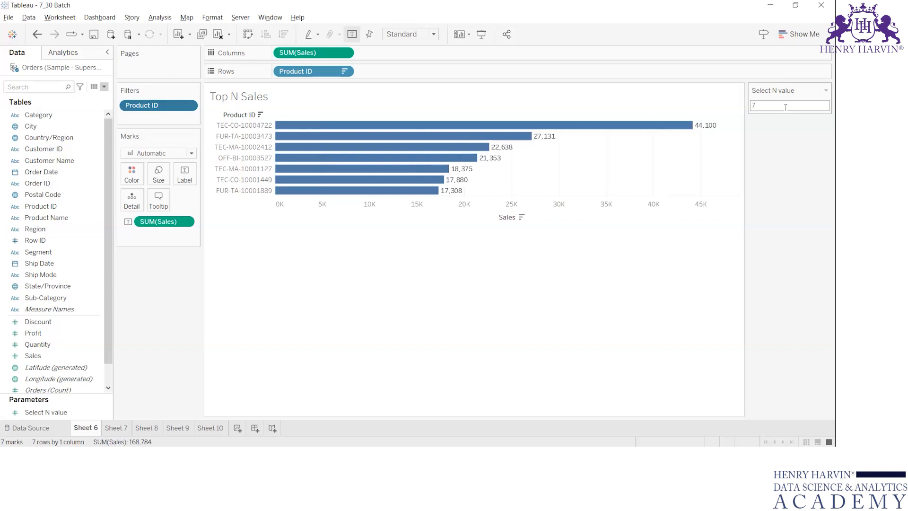
- Replace the N in the chart title "Top N Sales" with the Select N value parameter
{"action": "double_click", "coordinate": [255, 99]}
{"action": "left_click", "coordinate": [417, 193]}
{"action": "key", "text": "Left"}
{"action": "key", "text": "Left"}
{"action": "key", "text": "shift+Right"}
{"action": "key", "text": "shift+Right"}
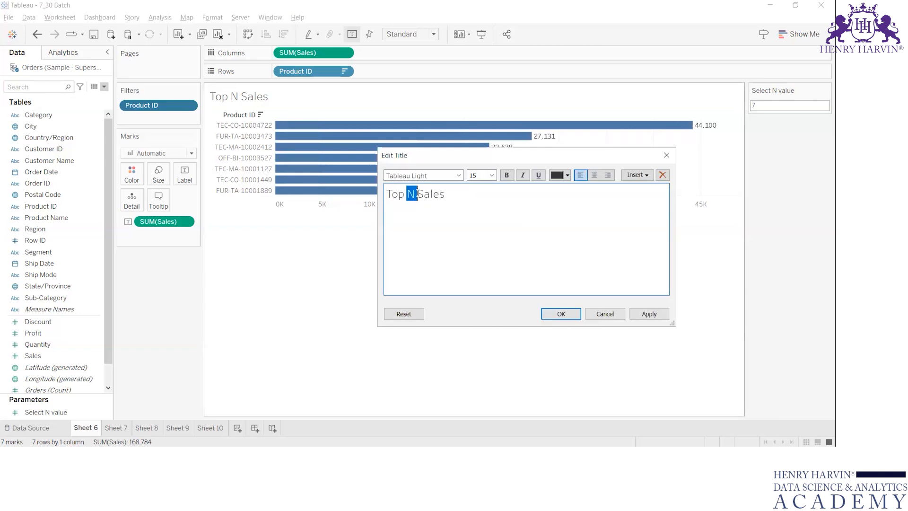
{"action": "left_click", "coordinate": [646, 175]}
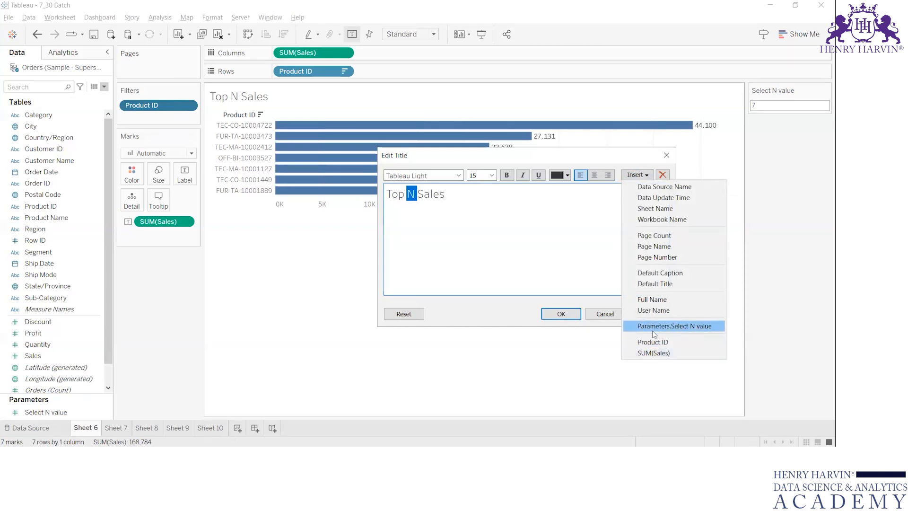
{"action": "left_click", "coordinate": [677, 329]}
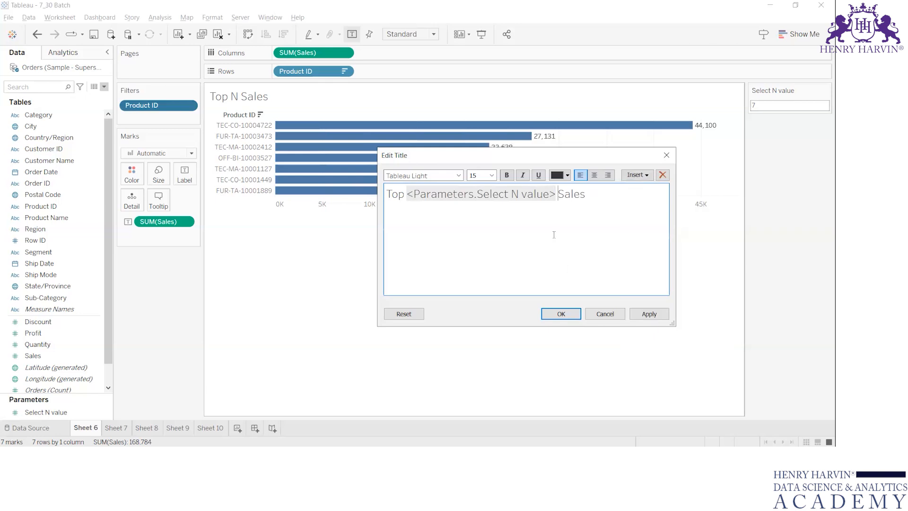
- Make the parameter placeholder in the chart title bold and apply the title
{"action": "left_click", "coordinate": [498, 191]}
{"action": "key", "text": "ctrl+b"}
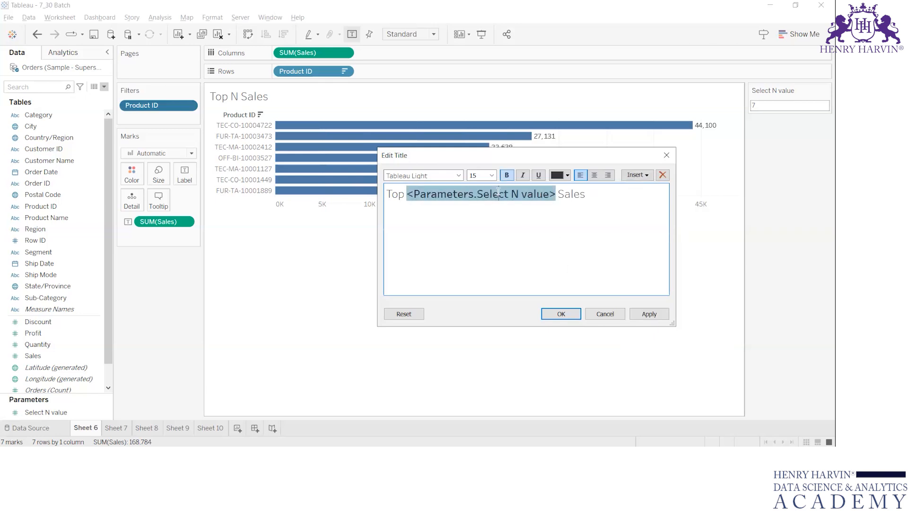
{"action": "left_click", "coordinate": [560, 314]}
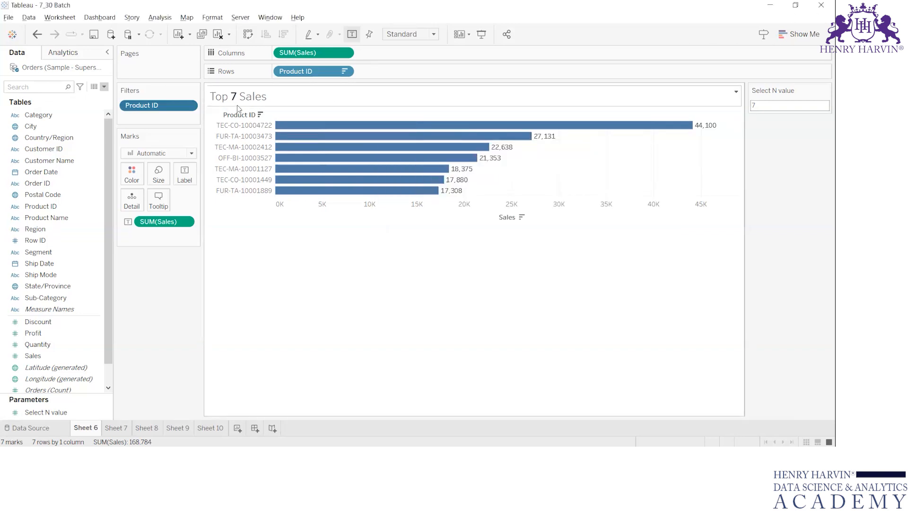
- Set the Select N value parameter to 10
{"action": "double_click", "coordinate": [801, 107]}
{"action": "type", "text": "10"}
{"action": "key", "text": "Return"}
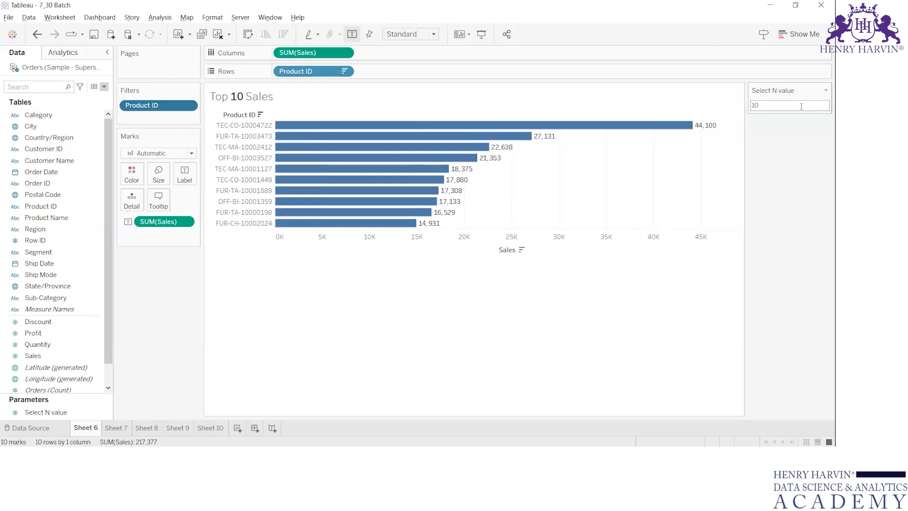
{"action": "double_click", "coordinate": [774, 106]}
- Create a new dashboard and try placing Sheet 10 on it, undoing the placement
{"action": "left_click", "coordinate": [256, 427]}
{"action": "left_click_drag", "start_coordinate": [51, 222], "coordinate": [345, 184]}
{"action": "key", "text": "ctrl+z"}
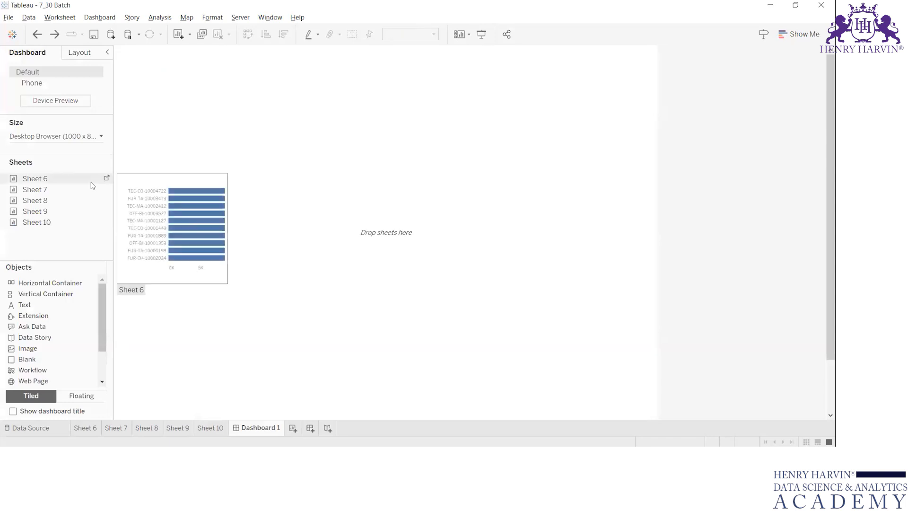
- Delete the empty worksheet Sheet 10 from the workbook
{"action": "left_click", "coordinate": [220, 428]}
{"action": "right_click", "coordinate": [221, 429]}
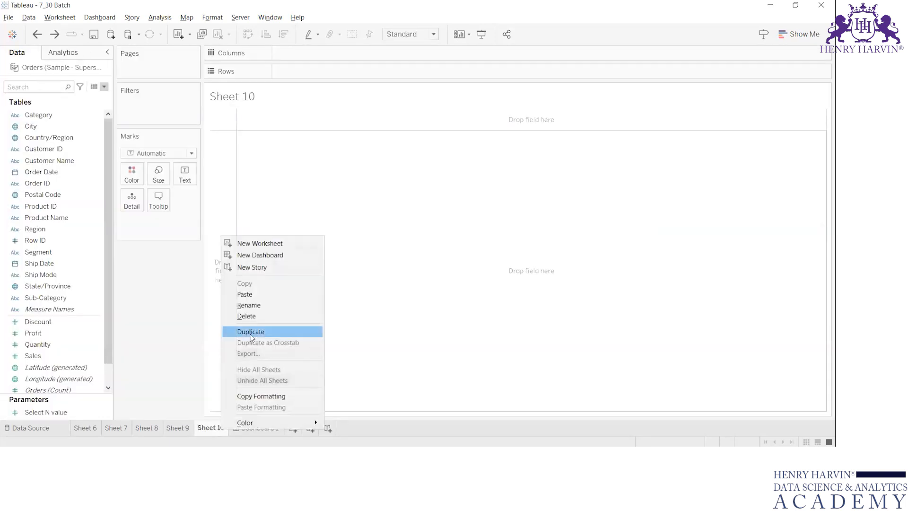
{"action": "left_click", "coordinate": [252, 315]}
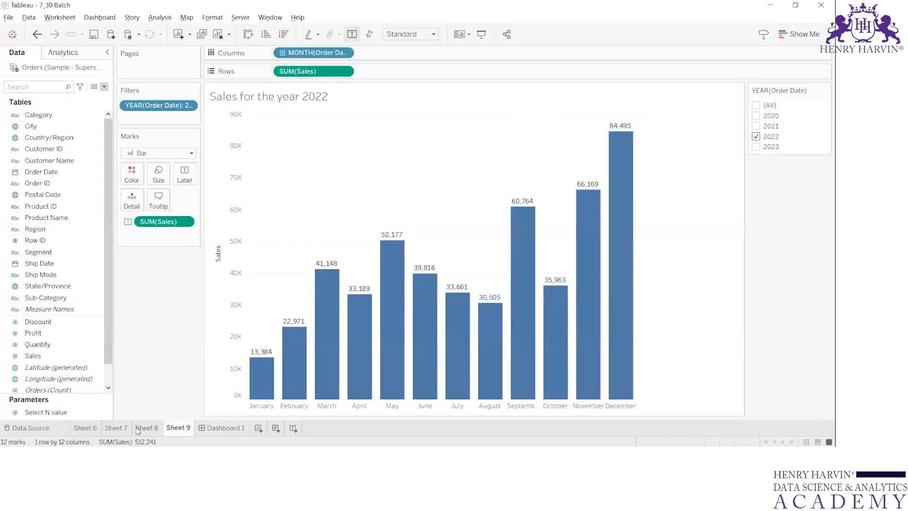
- Rename Sheet 6, the worksheet with the top sales bar chart, as "Top N"
{"action": "left_click", "coordinate": [116, 428]}
{"action": "double_click", "coordinate": [85, 428]}
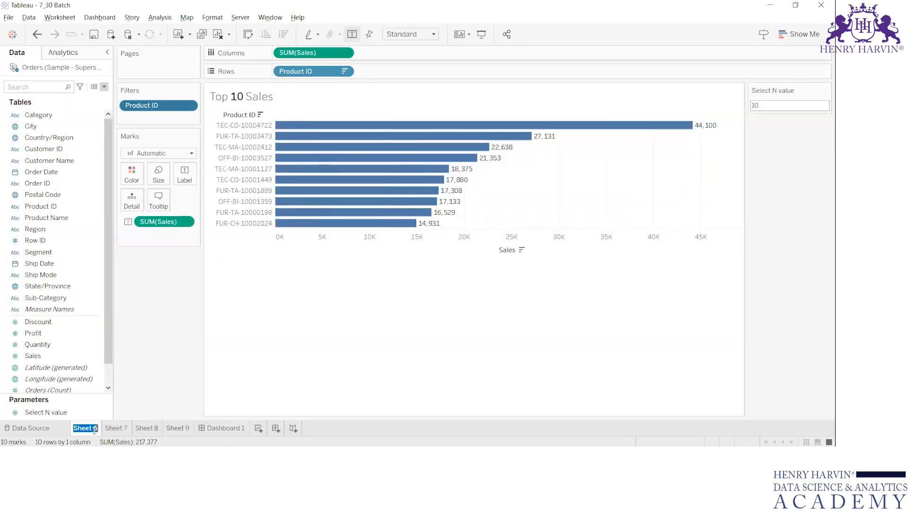
{"action": "type", "text": "Top N"}
{"action": "key", "text": "Return"}
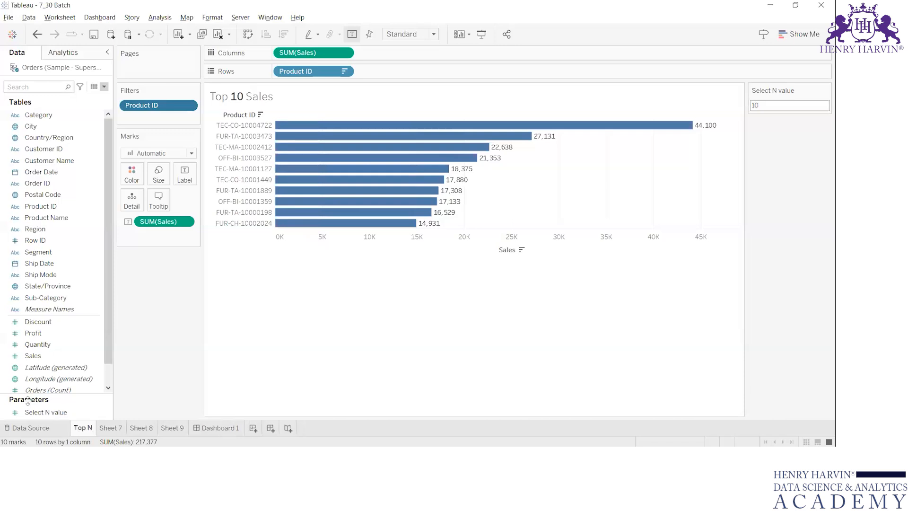
- Place the Top N sheet on the empty dashboard and show the dashboard in presentation mode
{"action": "left_click", "coordinate": [221, 428]}
{"action": "mouse_move", "coordinate": [50, 177]}
{"action": "left_click_drag", "start_coordinate": [50, 177], "coordinate": [329, 141]}
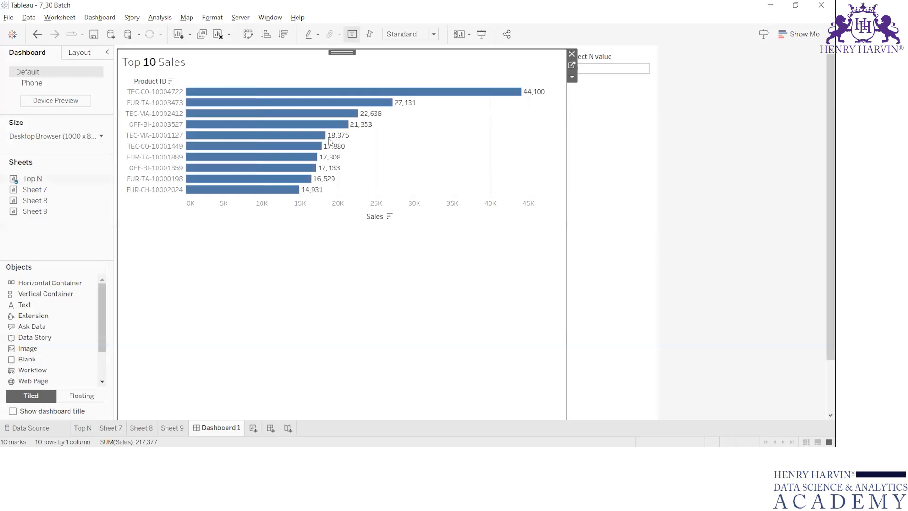
{"action": "key", "text": "F7"}
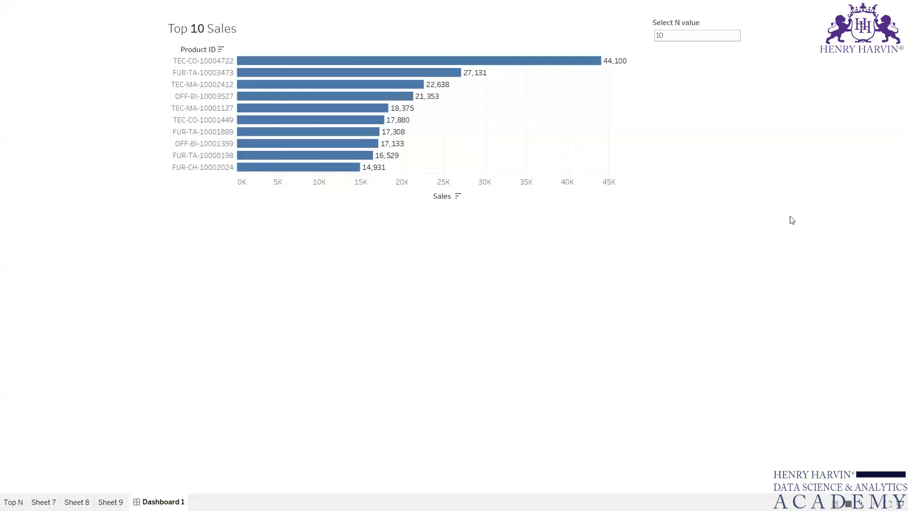
- Clear the value of the Select N value parameter on the presented dashboard
{"action": "left_click_drag", "start_coordinate": [664, 33], "coordinate": [654, 31]}
{"action": "left_click", "coordinate": [688, 36]}
{"action": "key", "text": "BackSpace"}
{"action": "key", "text": "BackSpace"}
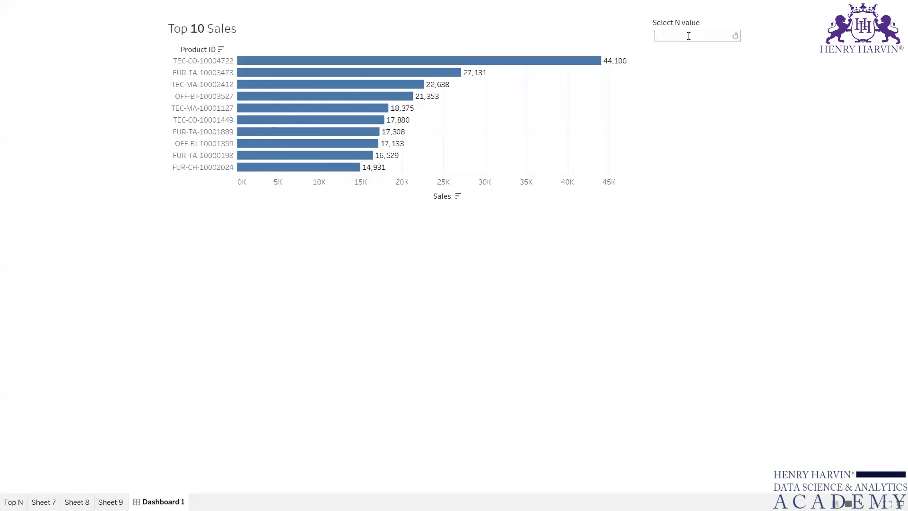